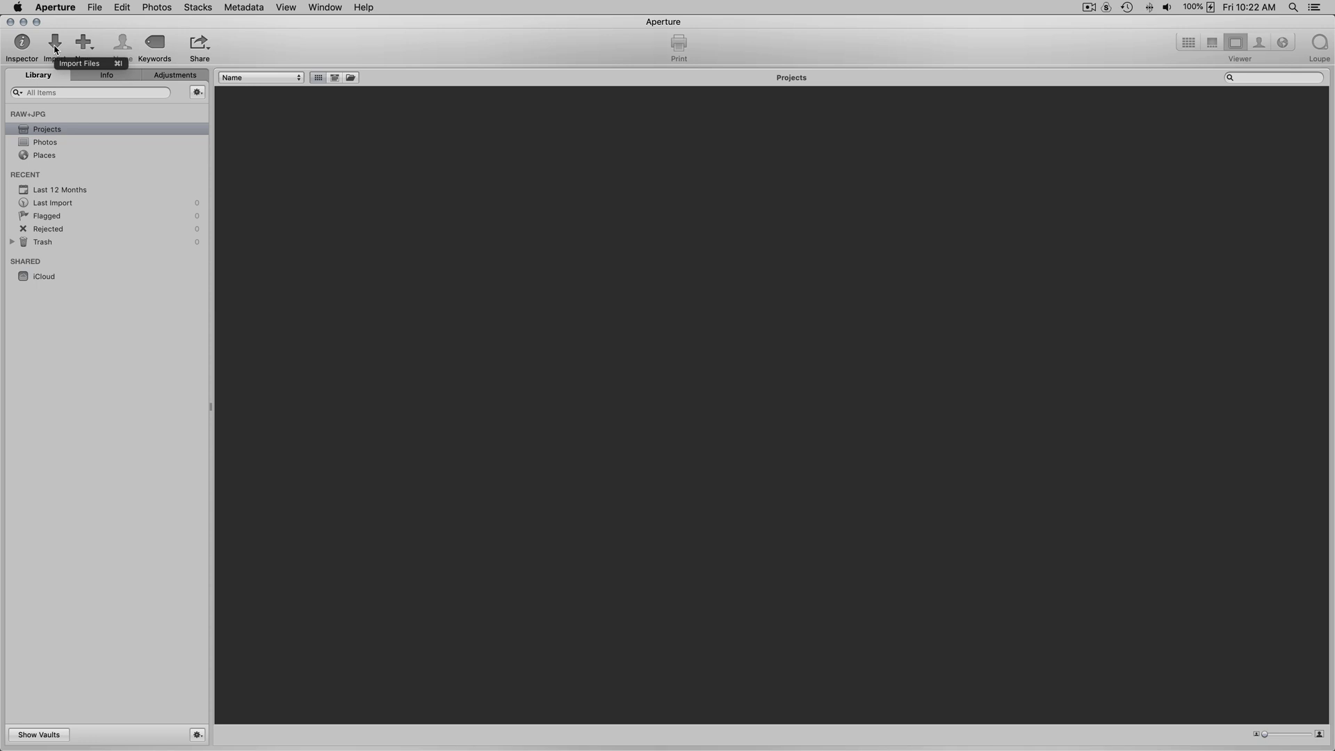
# Step: Import all SD Card files into a new project, bringing in both files of each RAW+JPEG pair with RAW as original
pyautogui.click(55, 46)
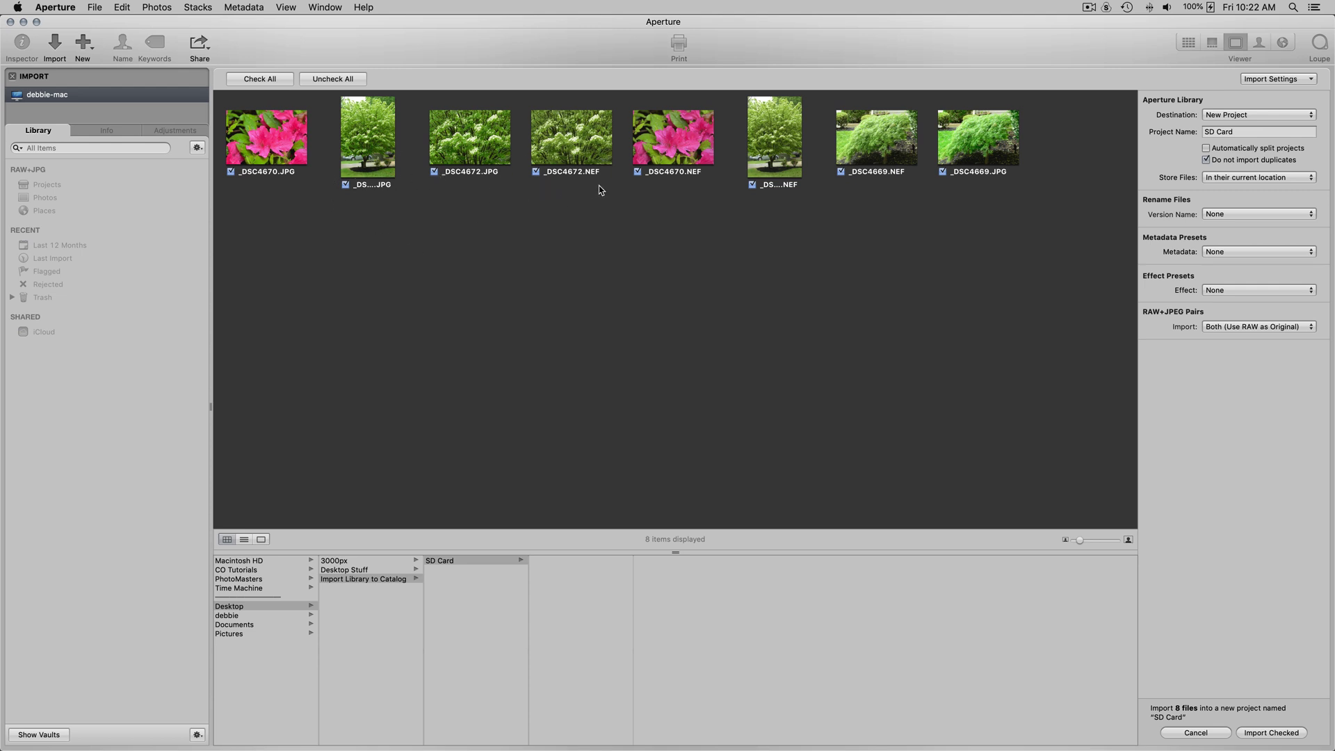
pyautogui.click(560, 140)
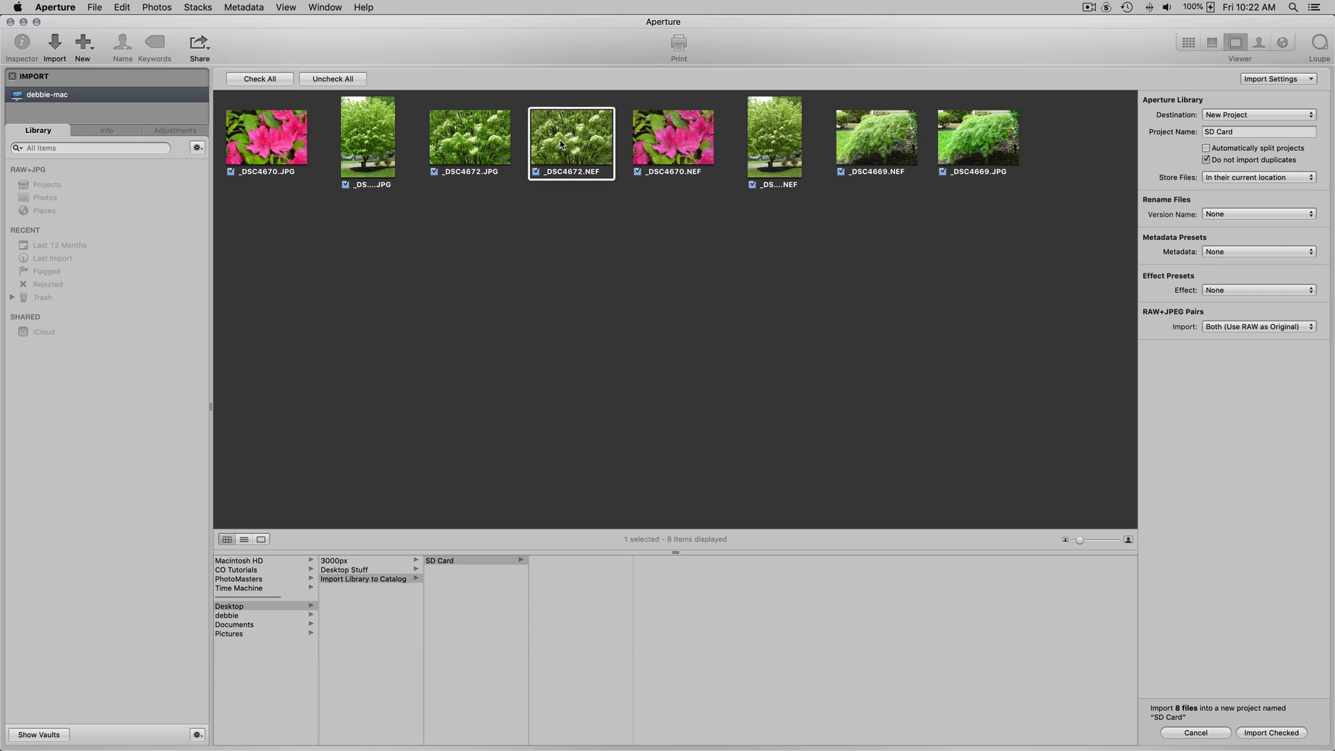
pyautogui.click(479, 140)
pyautogui.click(663, 150)
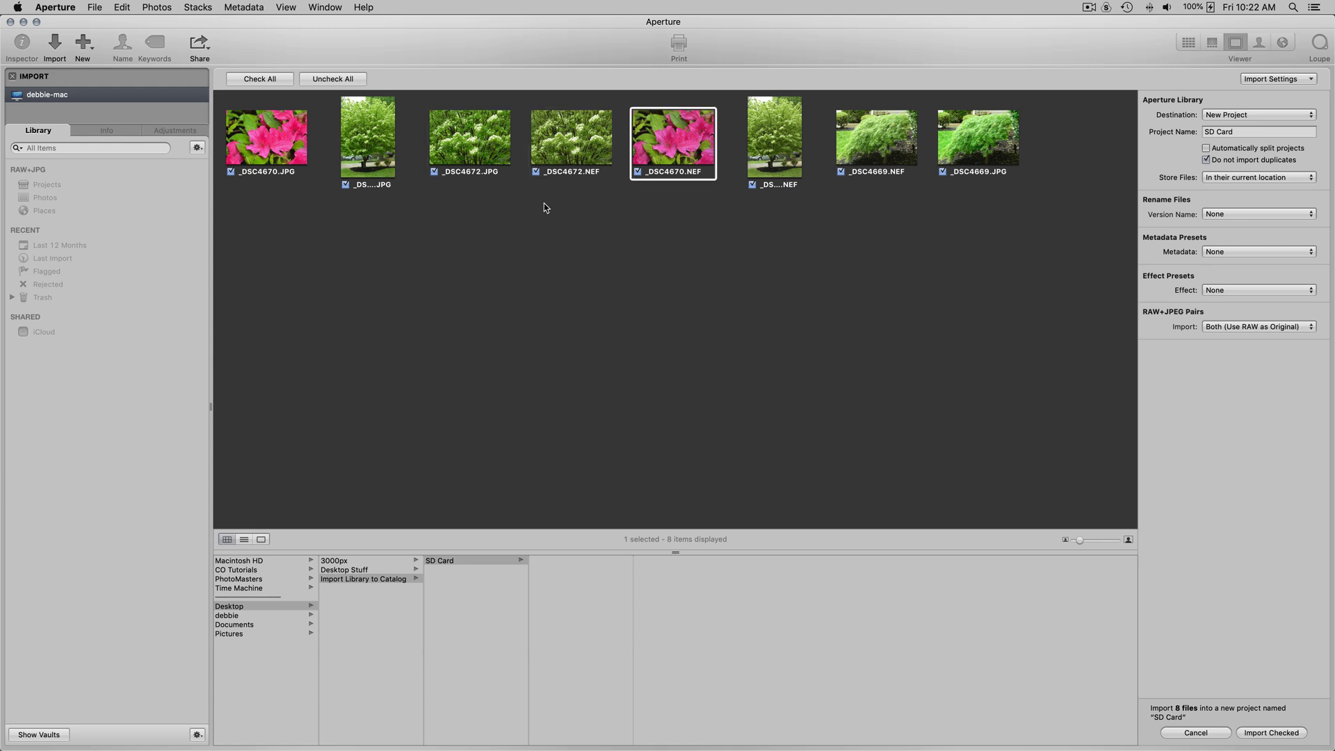
pyautogui.click(271, 151)
pyautogui.click(860, 254)
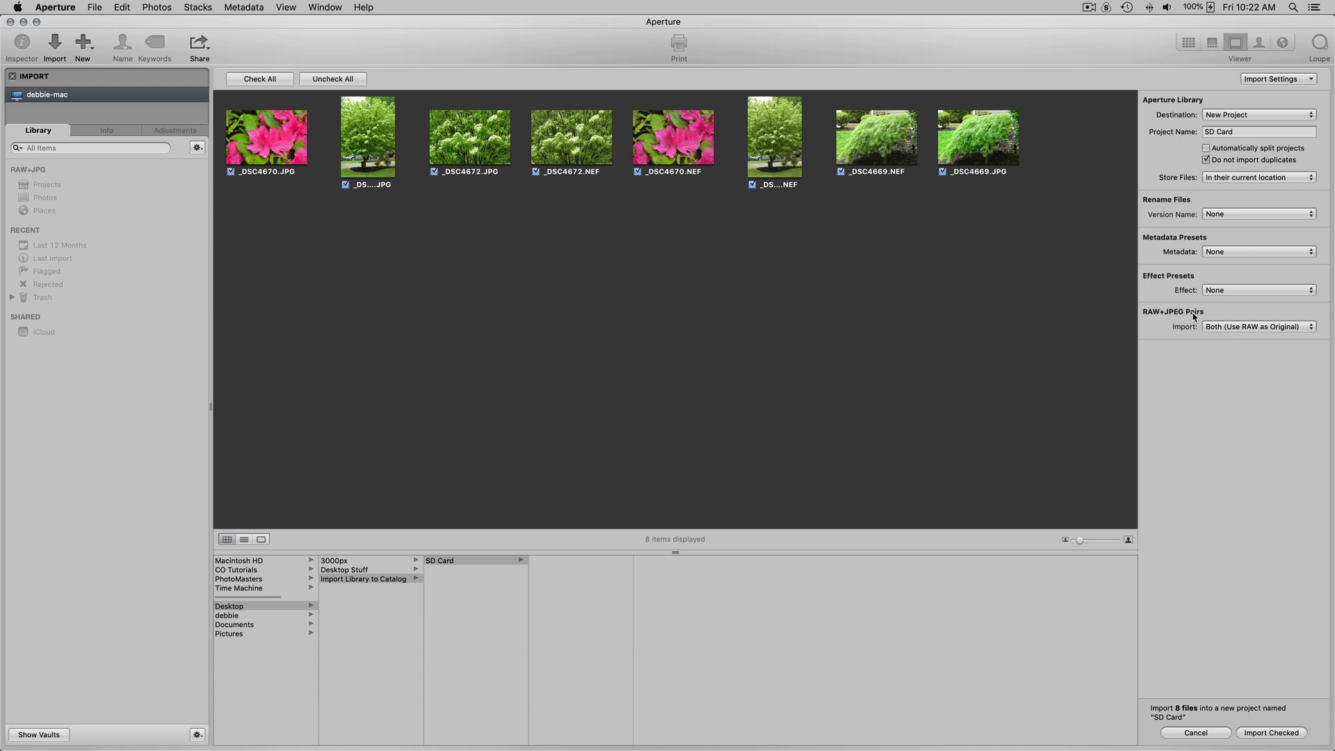
pyautogui.click(1247, 327)
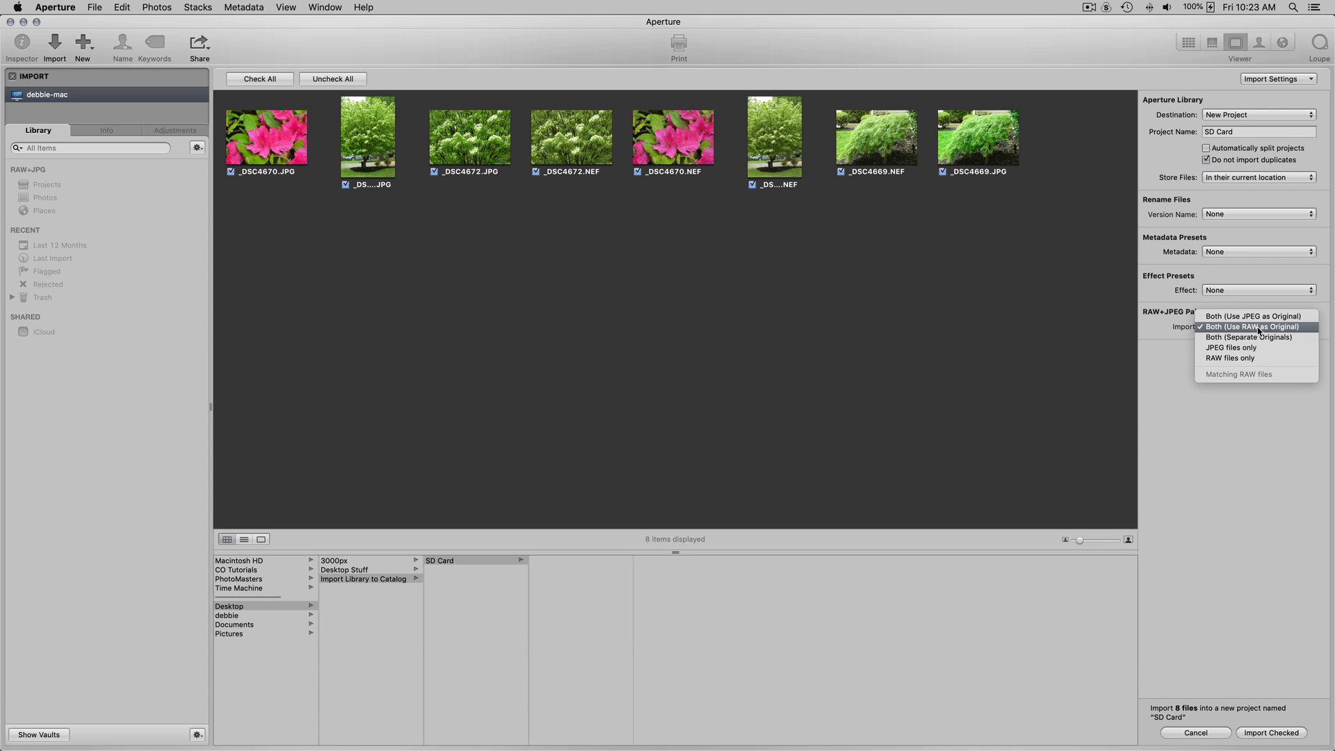
pyautogui.click(1258, 329)
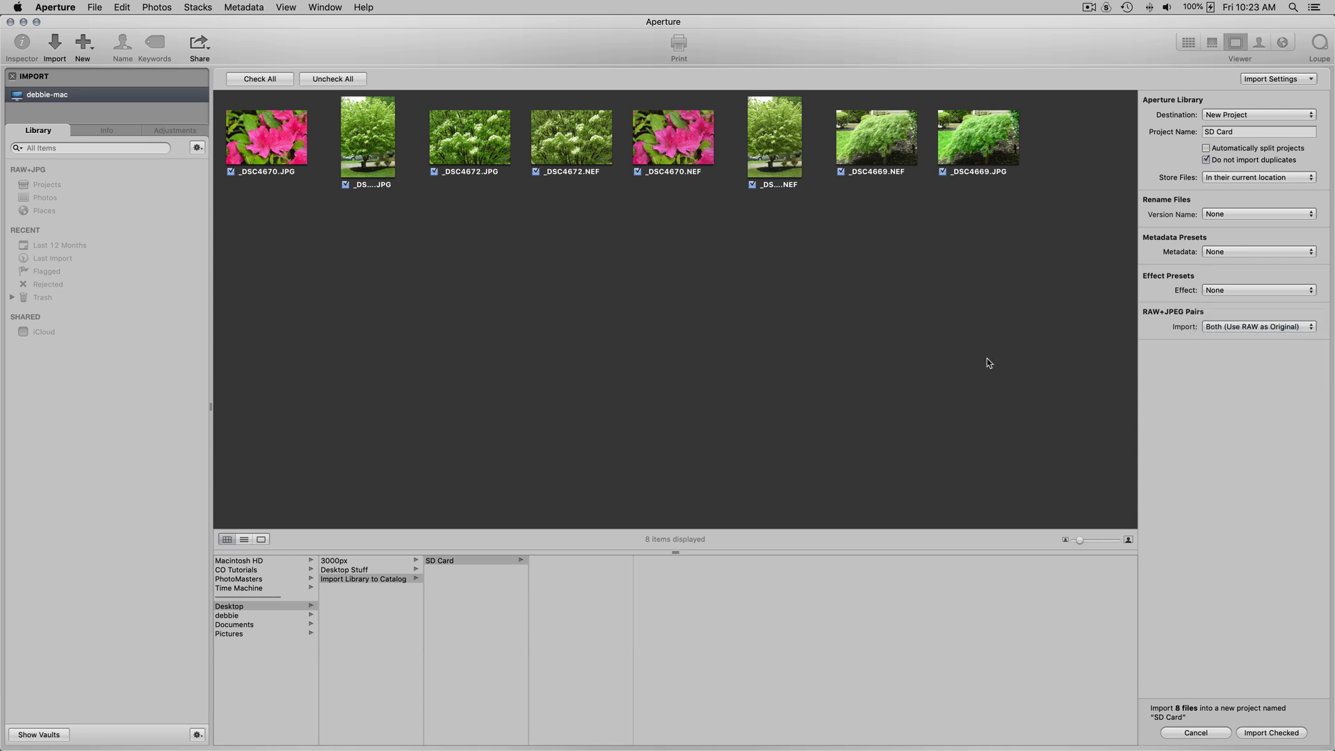
pyautogui.click(1266, 732)
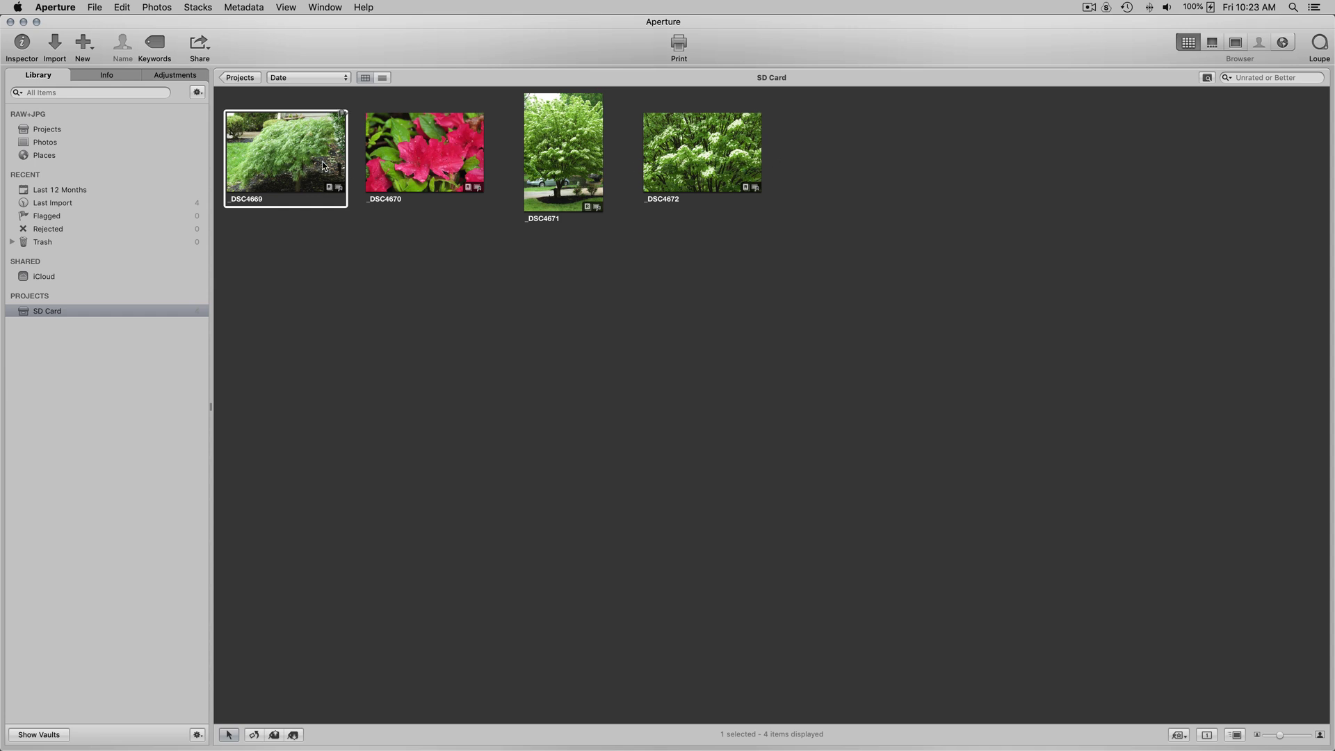
# Step: Show all photos, try using the JPEG as original for _DSC4672, and set it back to RAW as original
pyautogui.click(65, 143)
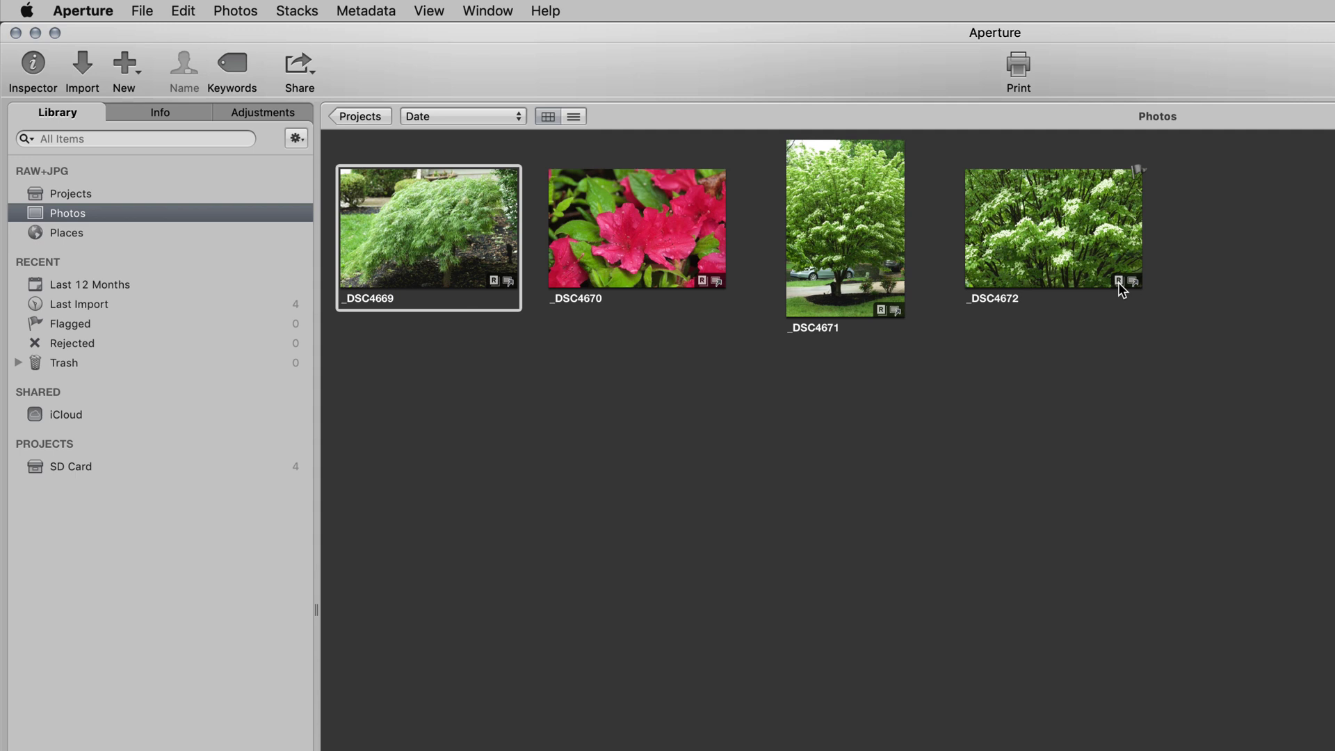
pyautogui.rightClick(1069, 249)
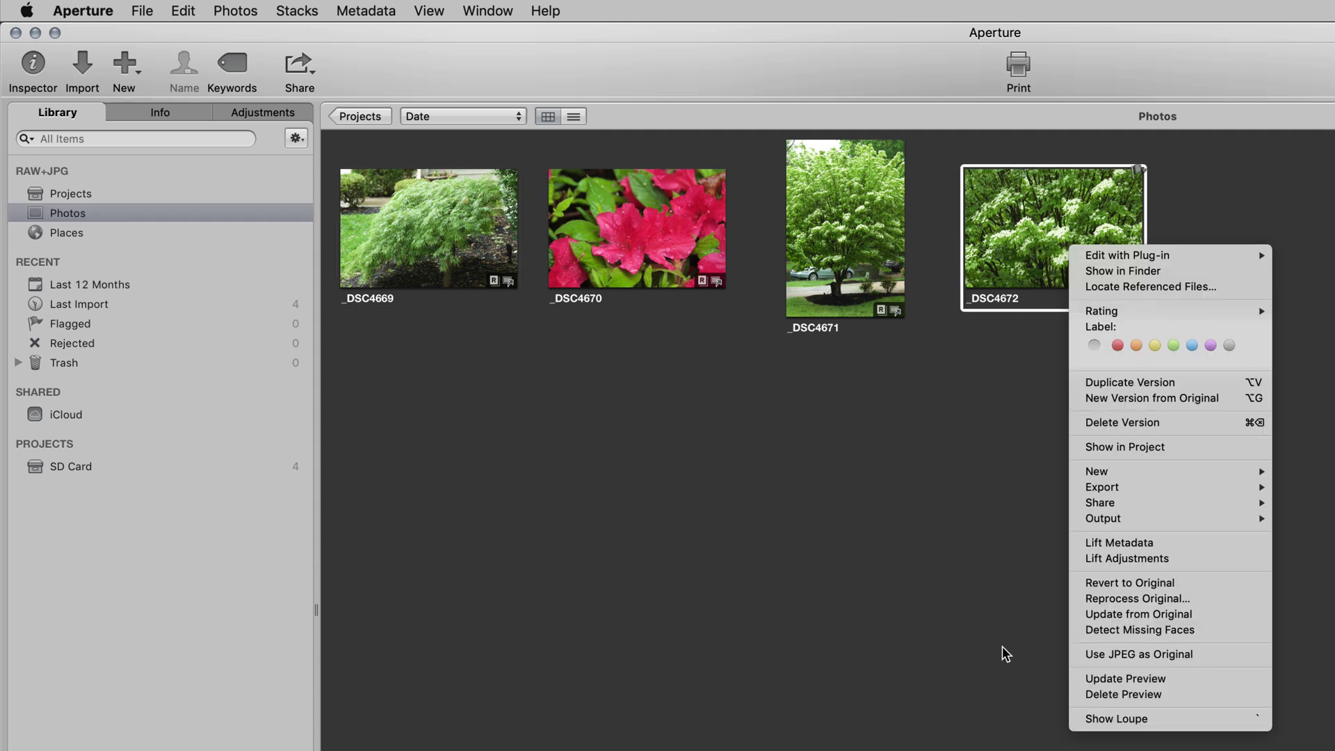
pyautogui.click(1108, 655)
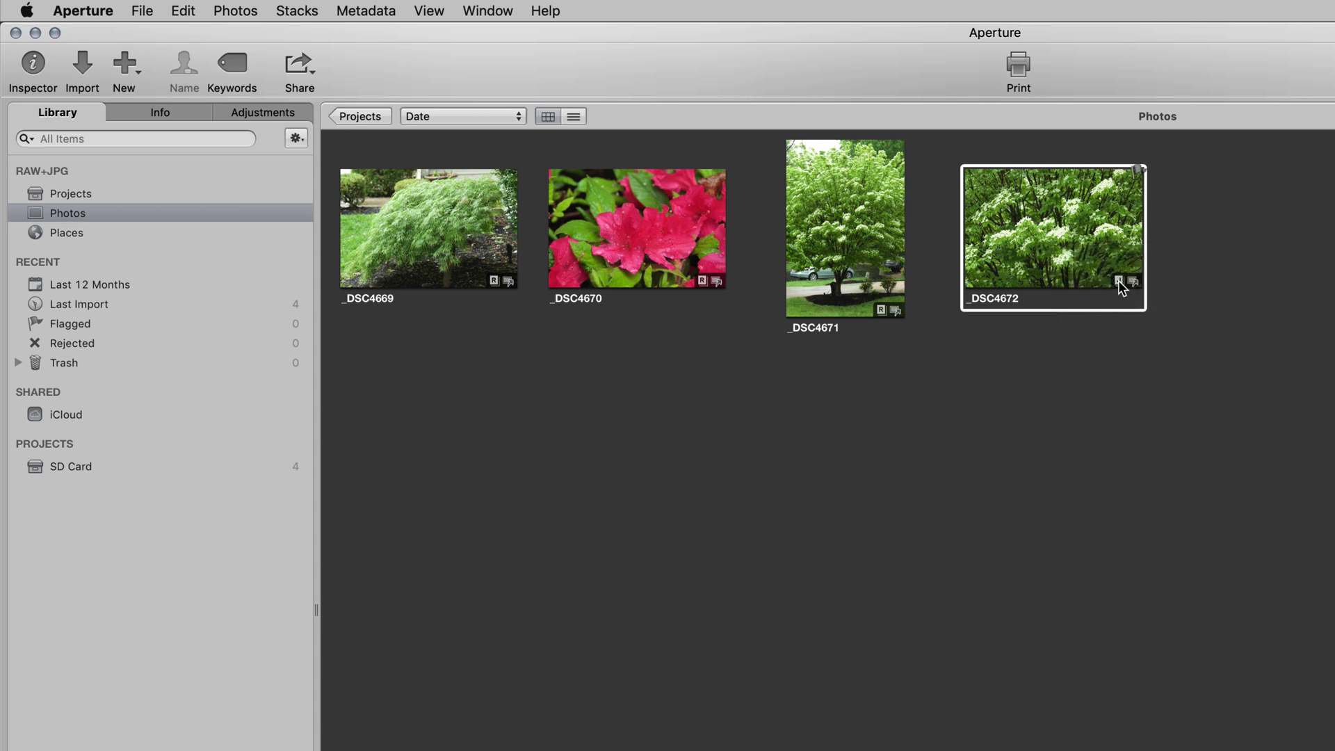
pyautogui.rightClick(1070, 278)
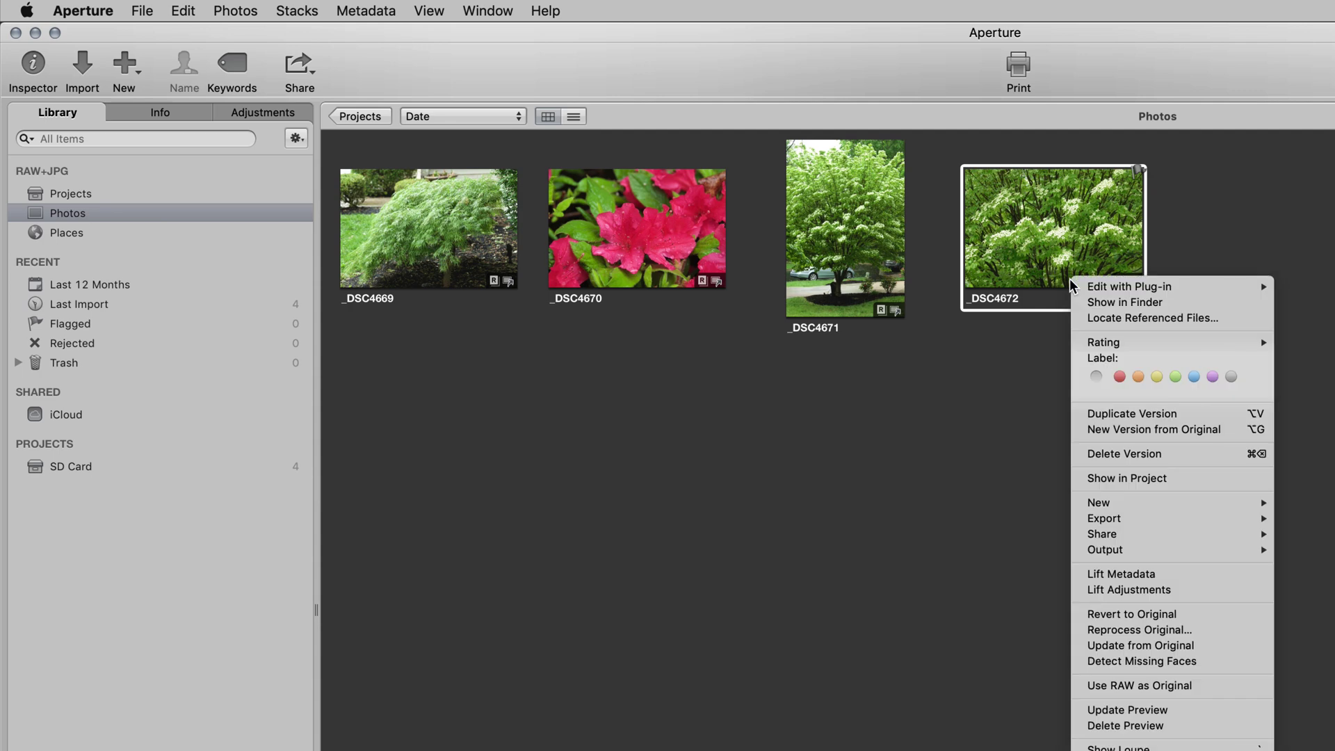
pyautogui.click(1103, 686)
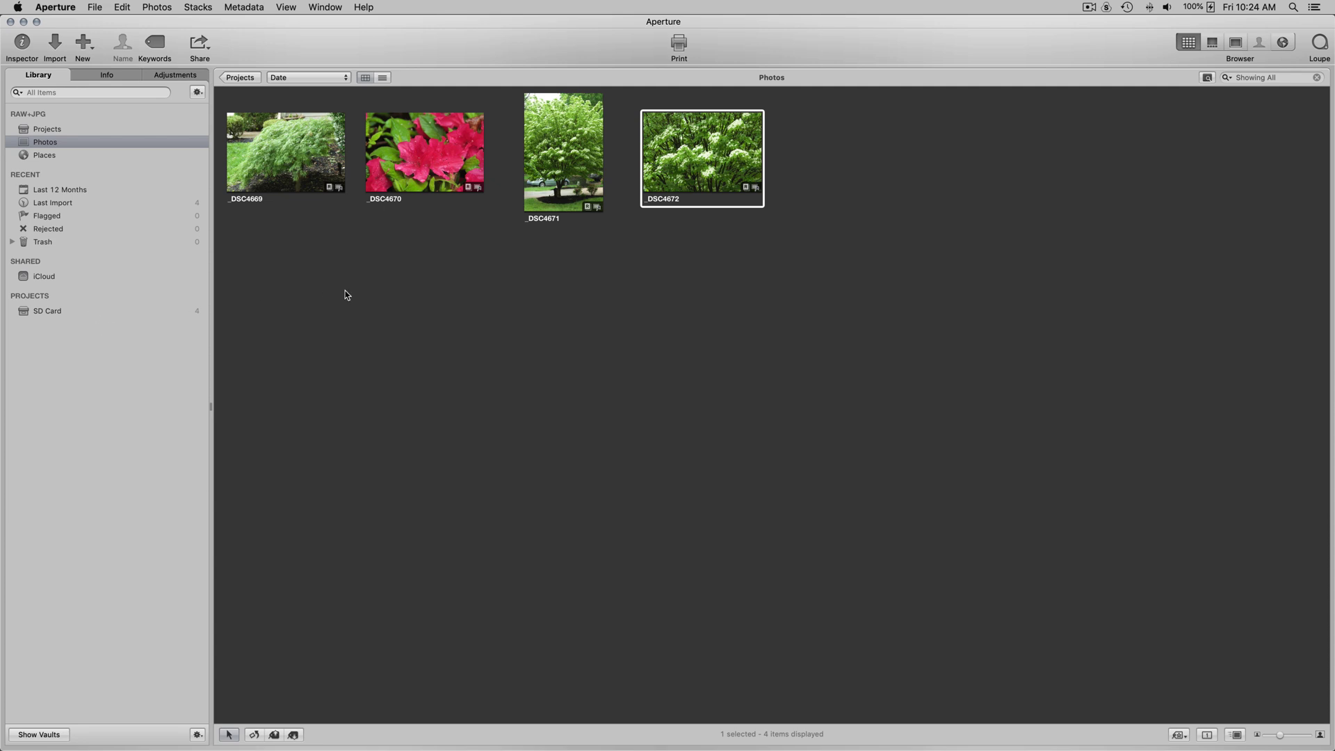
# Step: Quit Aperture and open Capture One 20
pyautogui.press('super+q')
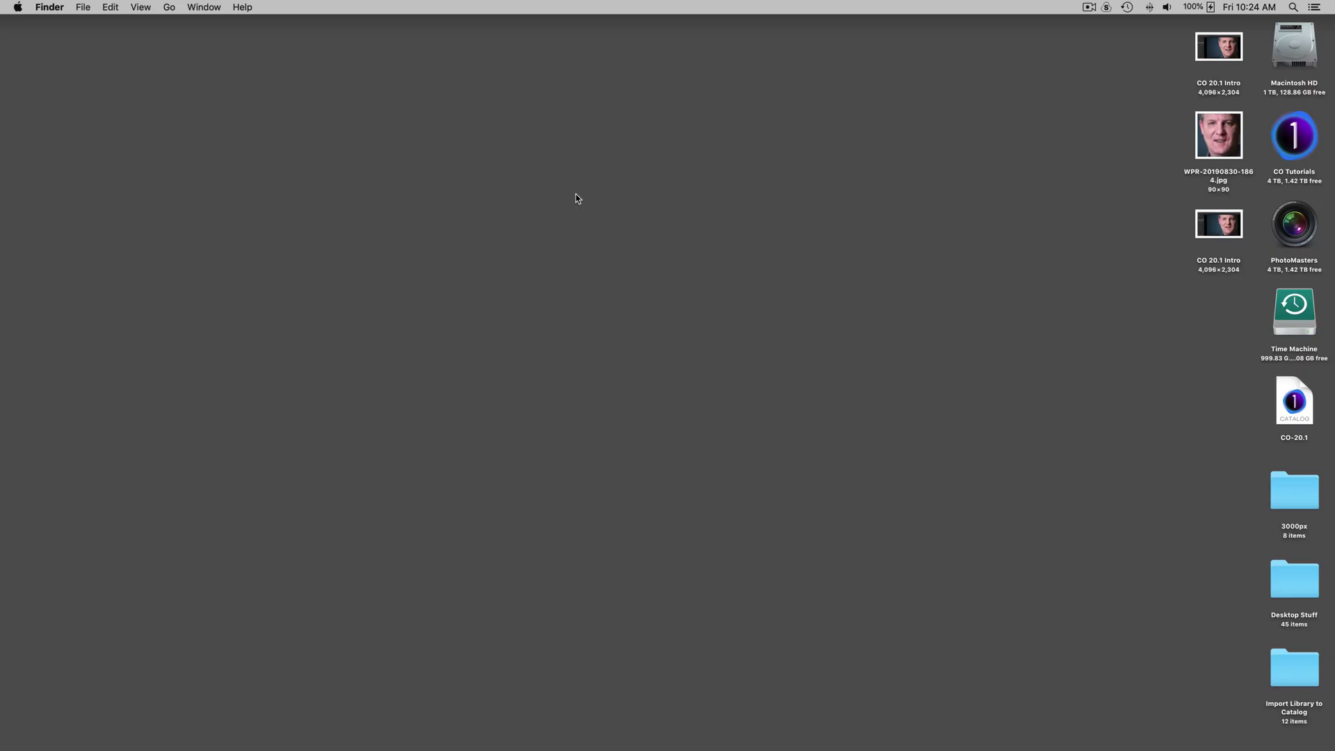
pyautogui.click(16, 9)
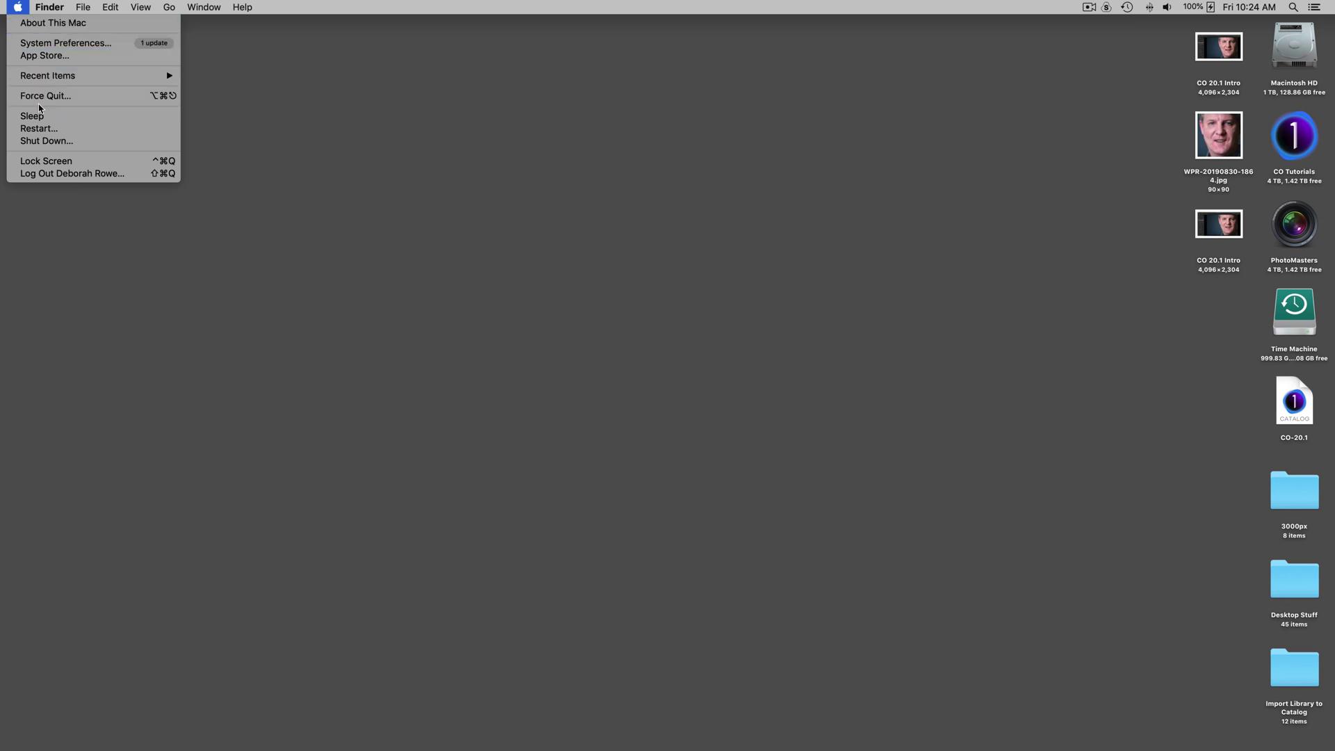
pyautogui.moveTo(104, 76)
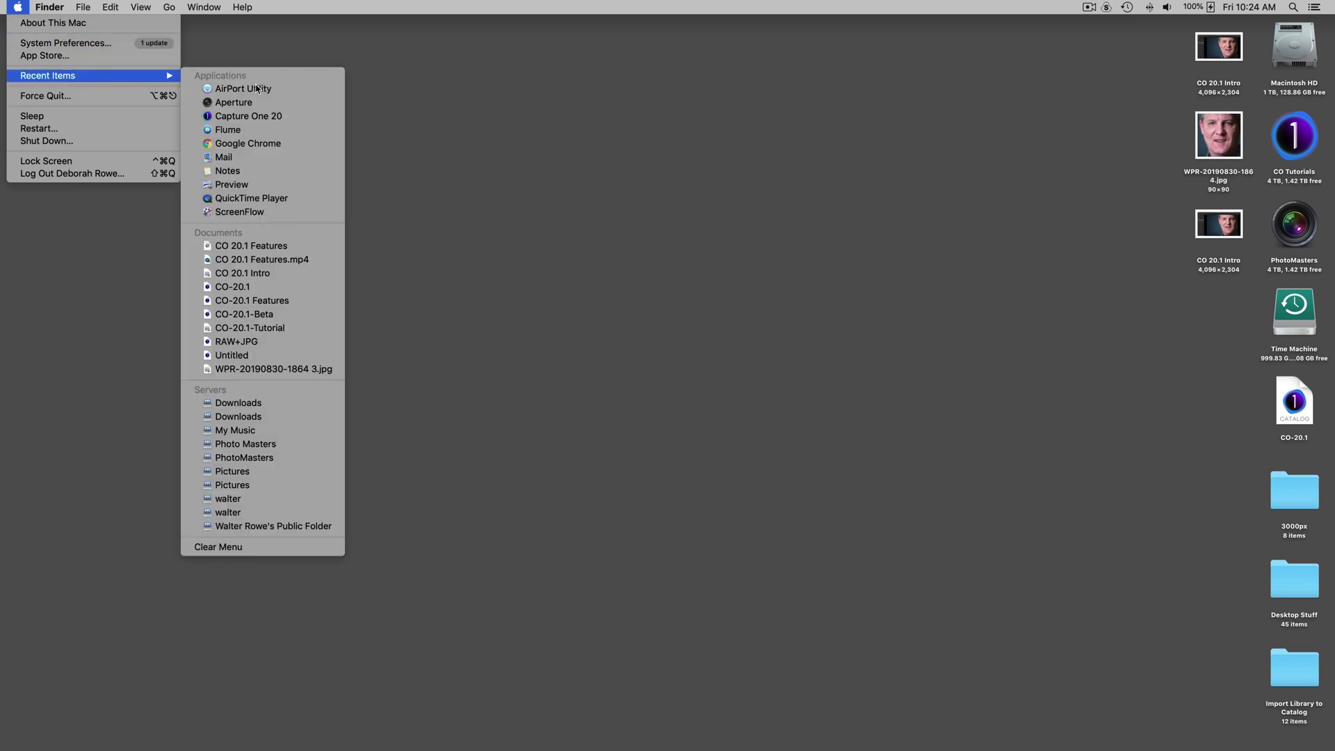
pyautogui.click(255, 122)
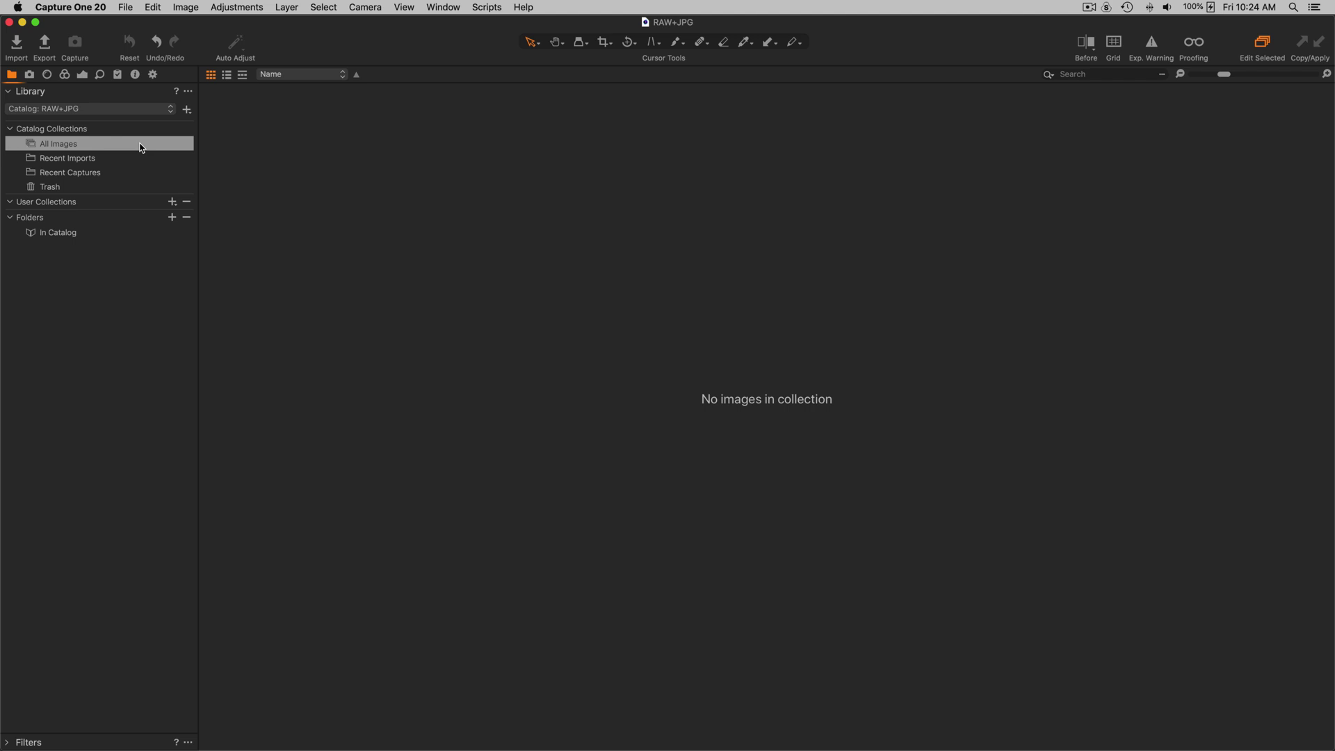
# Step: Import the RAW+JPG Aperture library from the Aperture Libraries folder on PhotoMasters into the catalog, and dismiss the import summary
pyautogui.click(126, 7)
pyautogui.moveTo(146, 106)
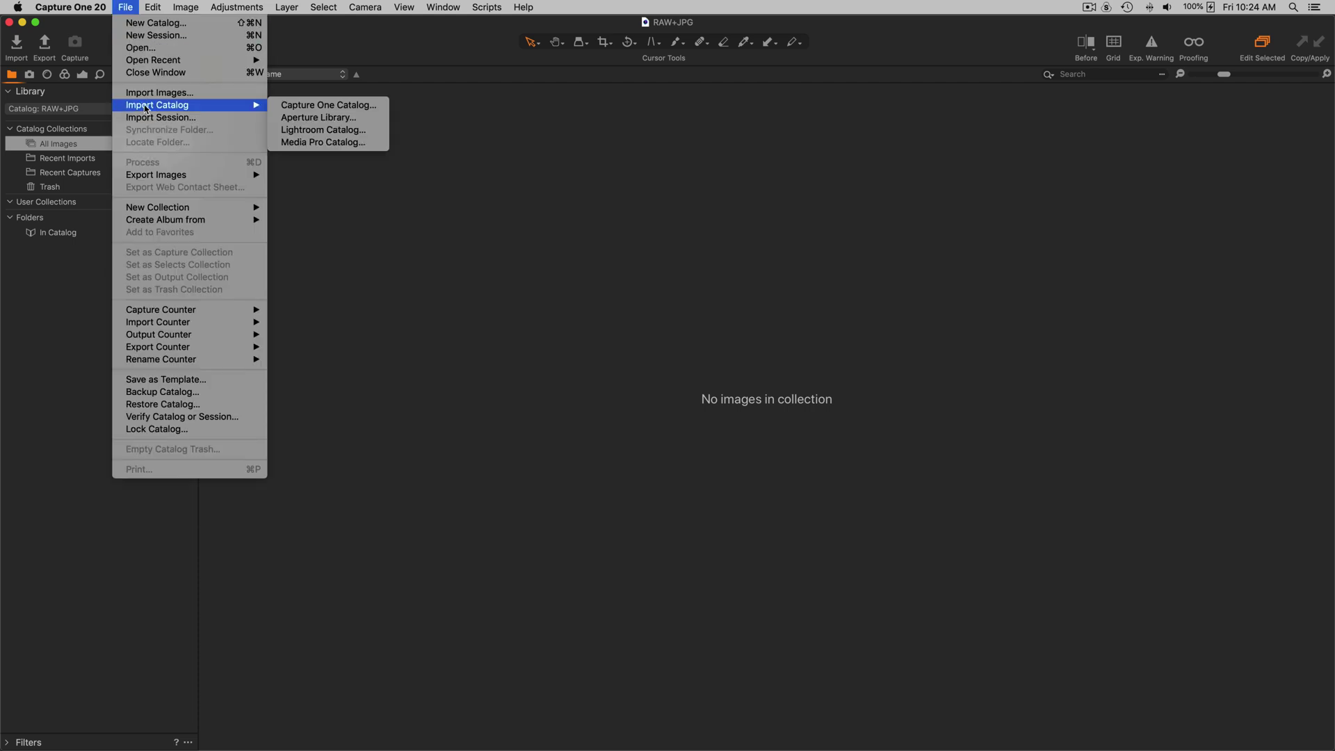
pyautogui.click(321, 118)
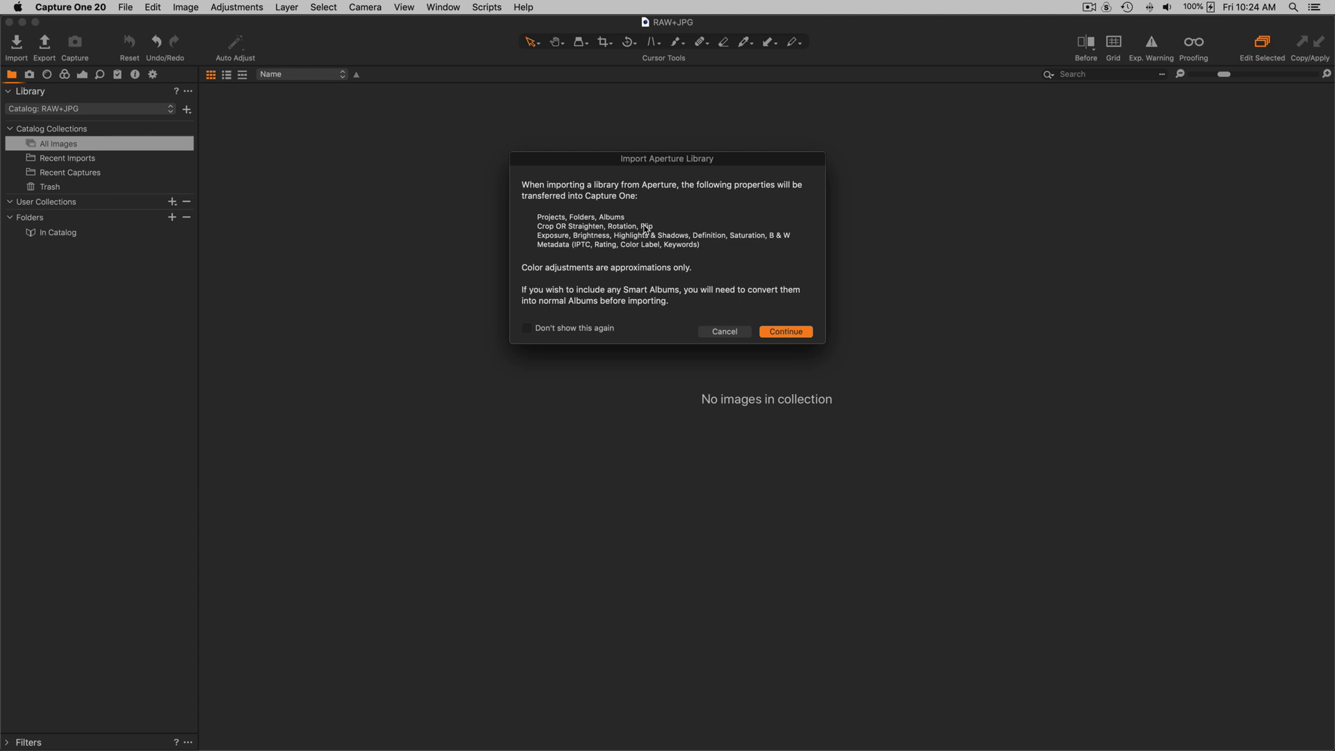
pyautogui.click(787, 333)
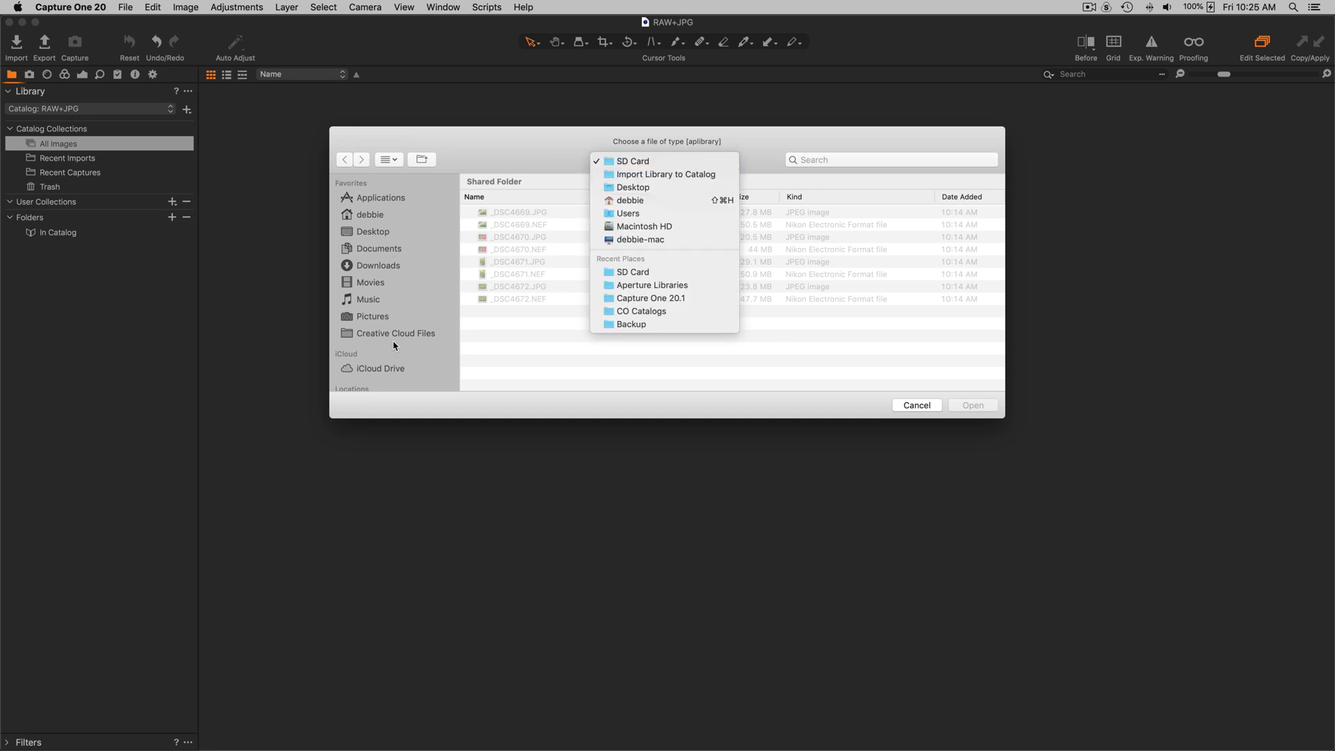
pyautogui.click(513, 318)
pyautogui.scroll(-5, 415, 300)
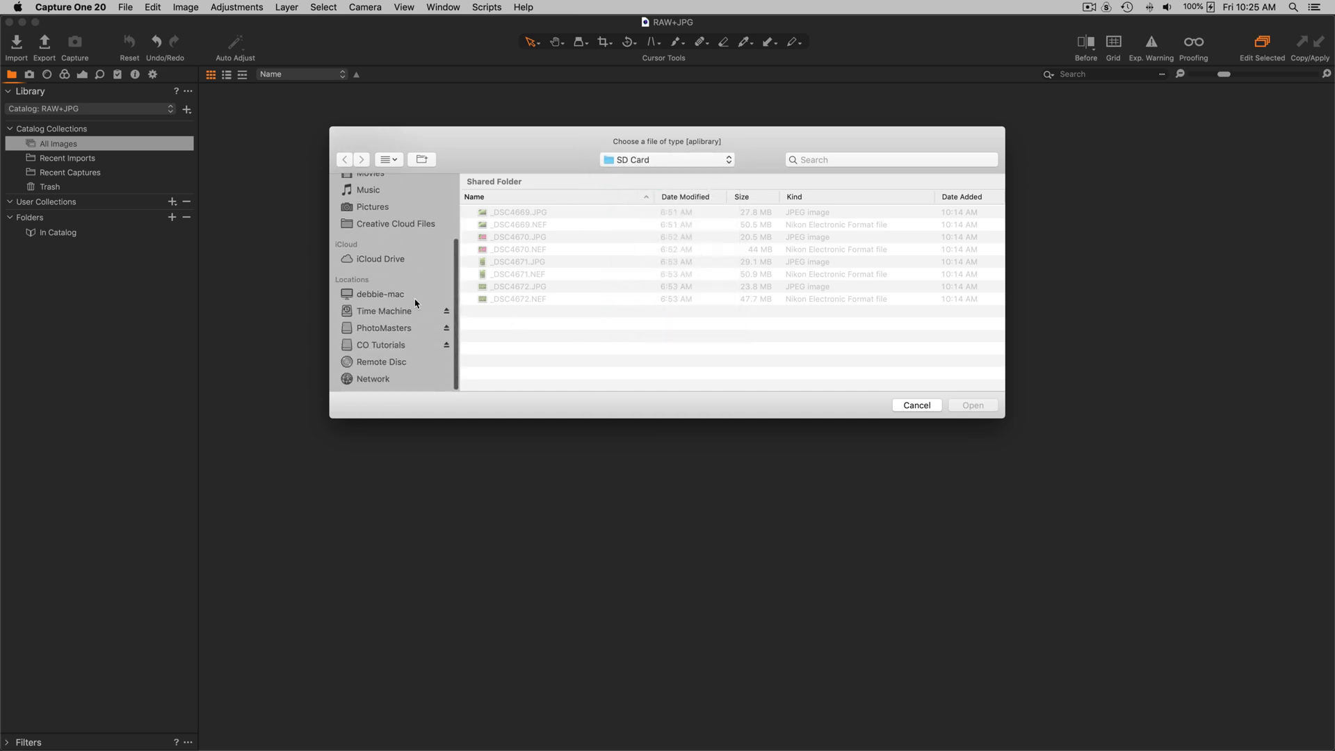
pyautogui.click(393, 339)
pyautogui.click(518, 208)
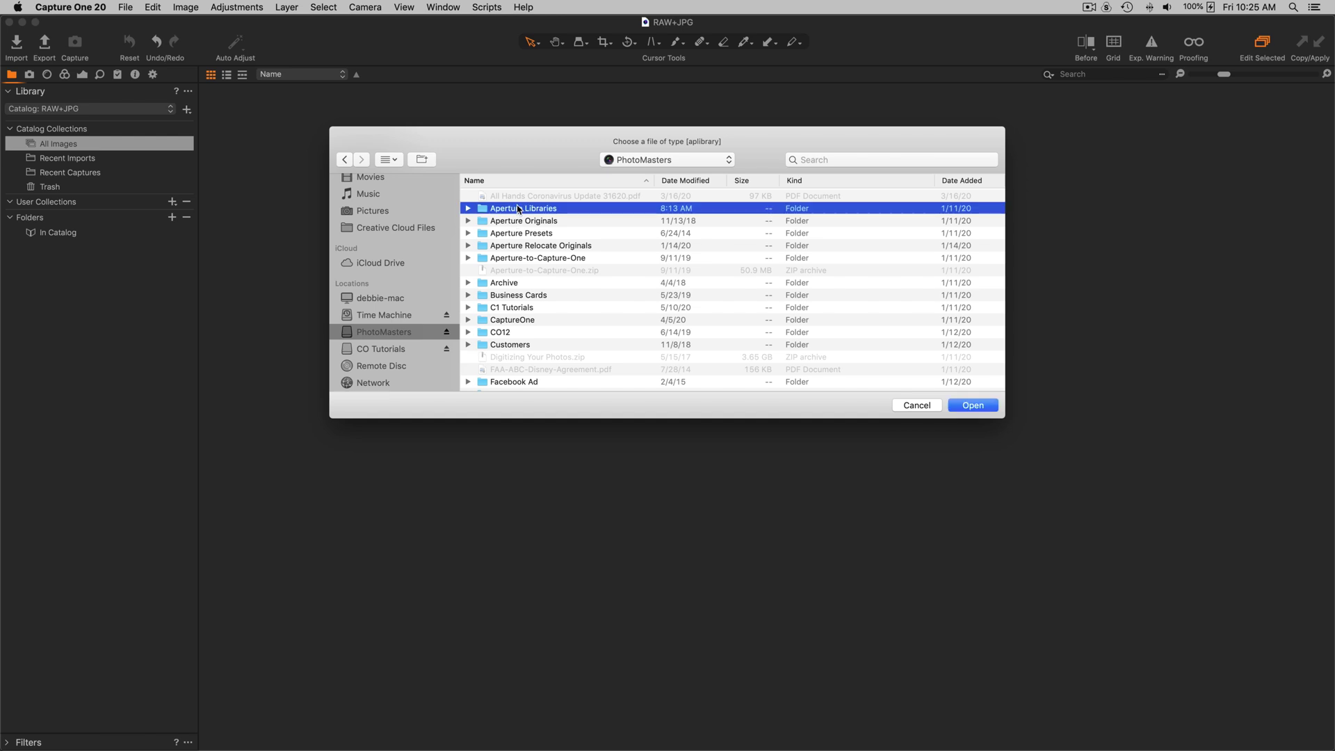
pyautogui.doubleClick(518, 208)
pyautogui.click(498, 271)
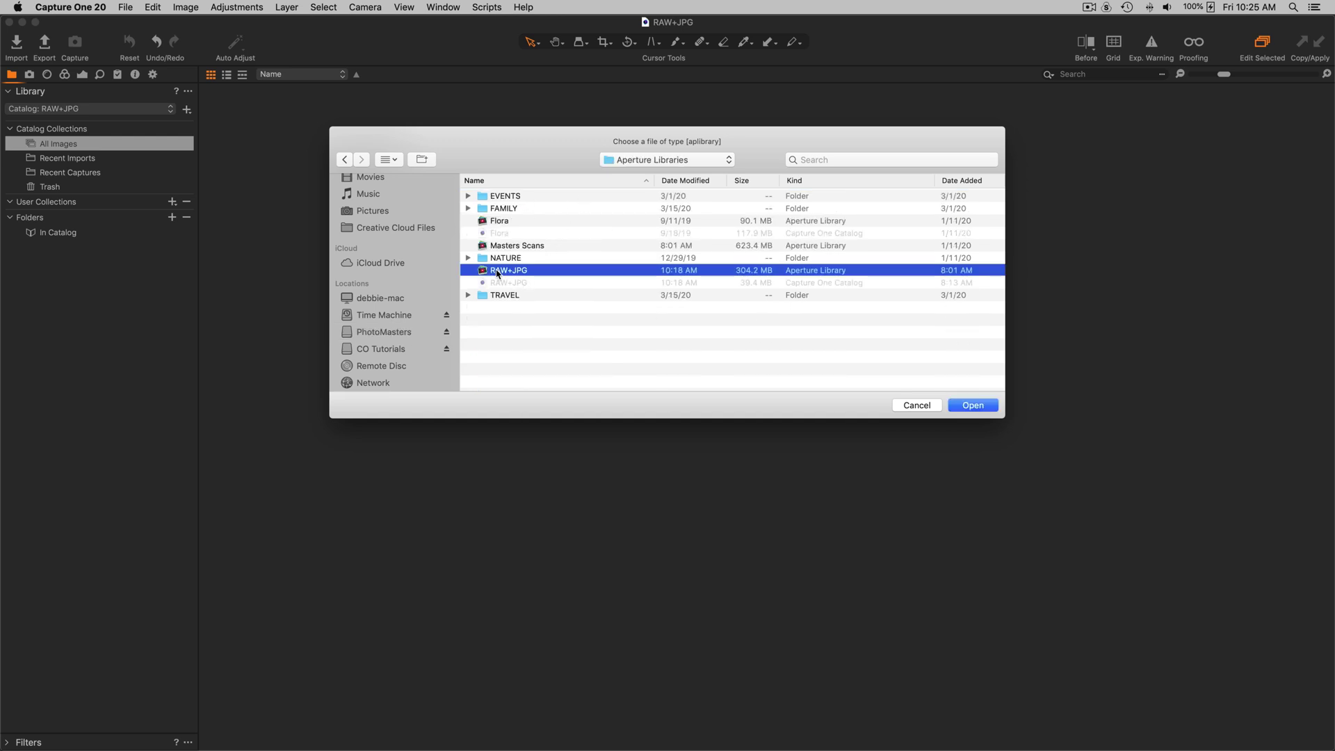
pyautogui.click(972, 406)
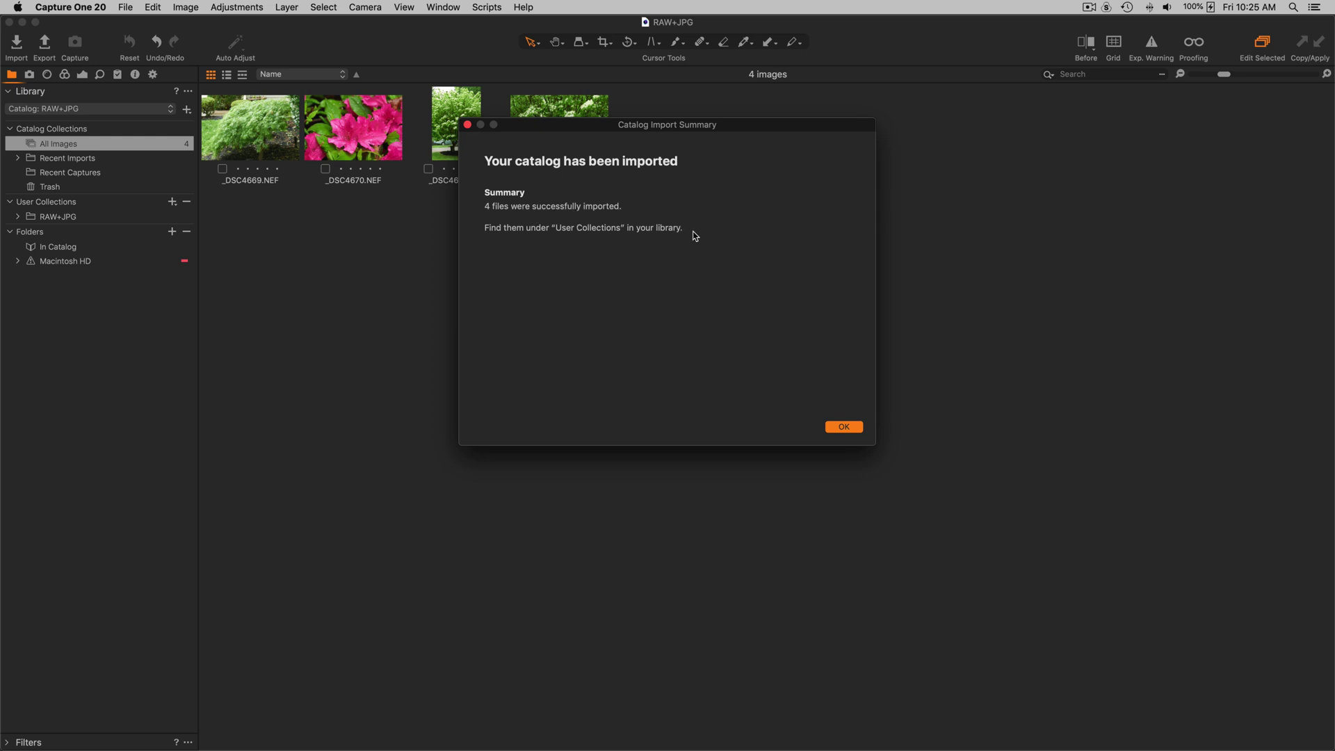
pyautogui.click(843, 427)
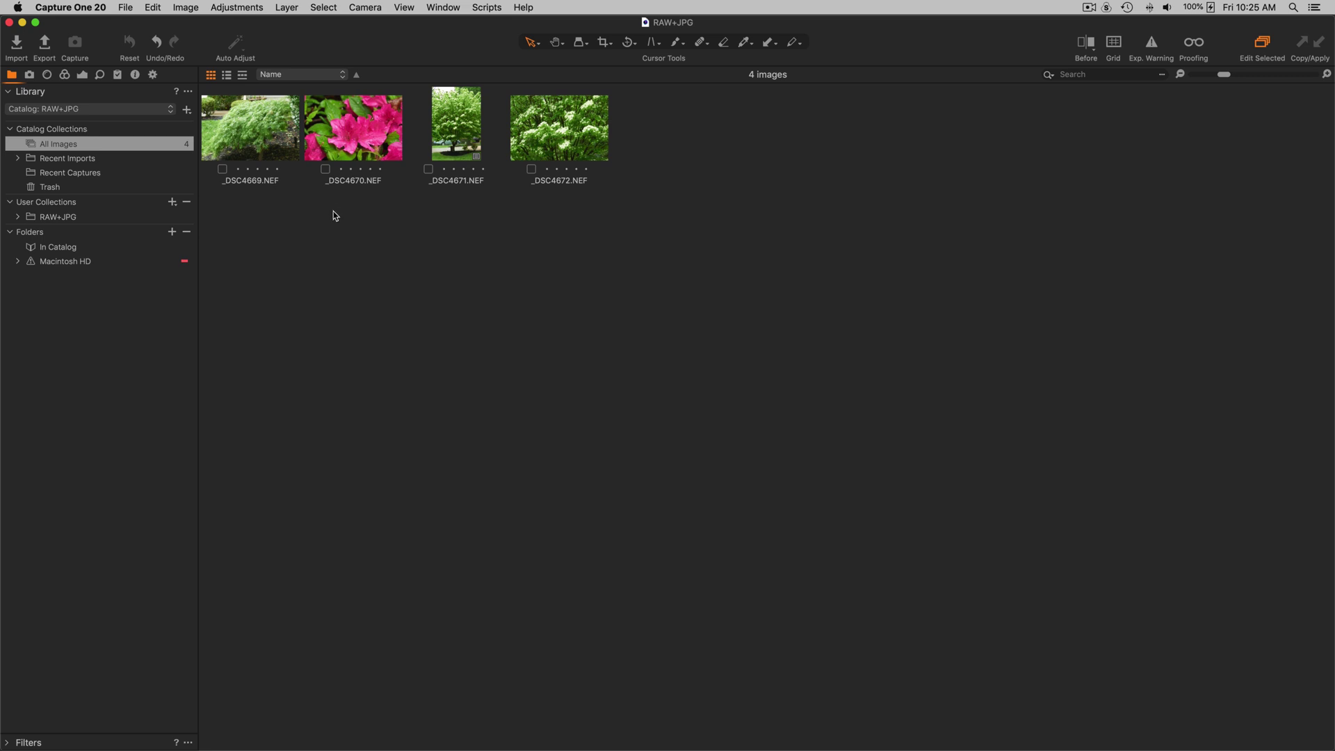
# Step: Hide Capture One 20 and reopen Aperture
pyautogui.press('super+h')
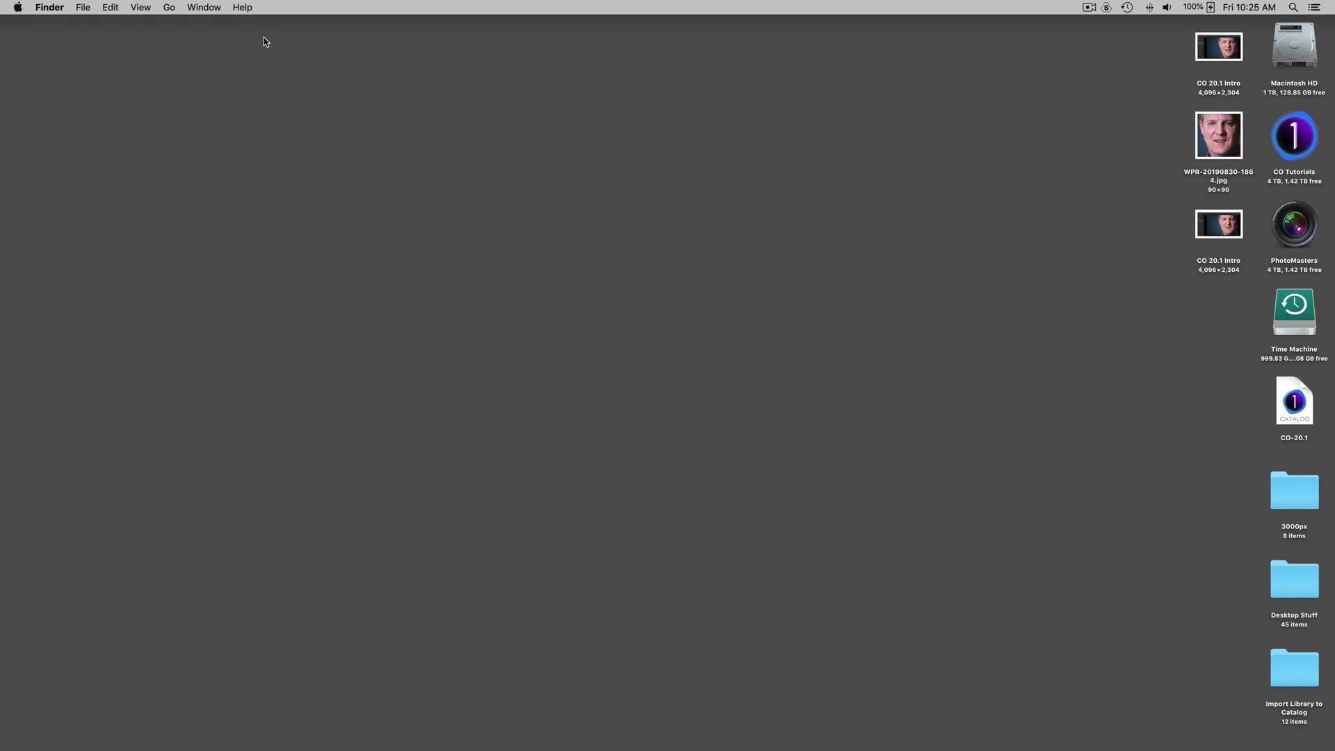
pyautogui.click(17, 8)
pyautogui.moveTo(38, 77)
pyautogui.click(260, 103)
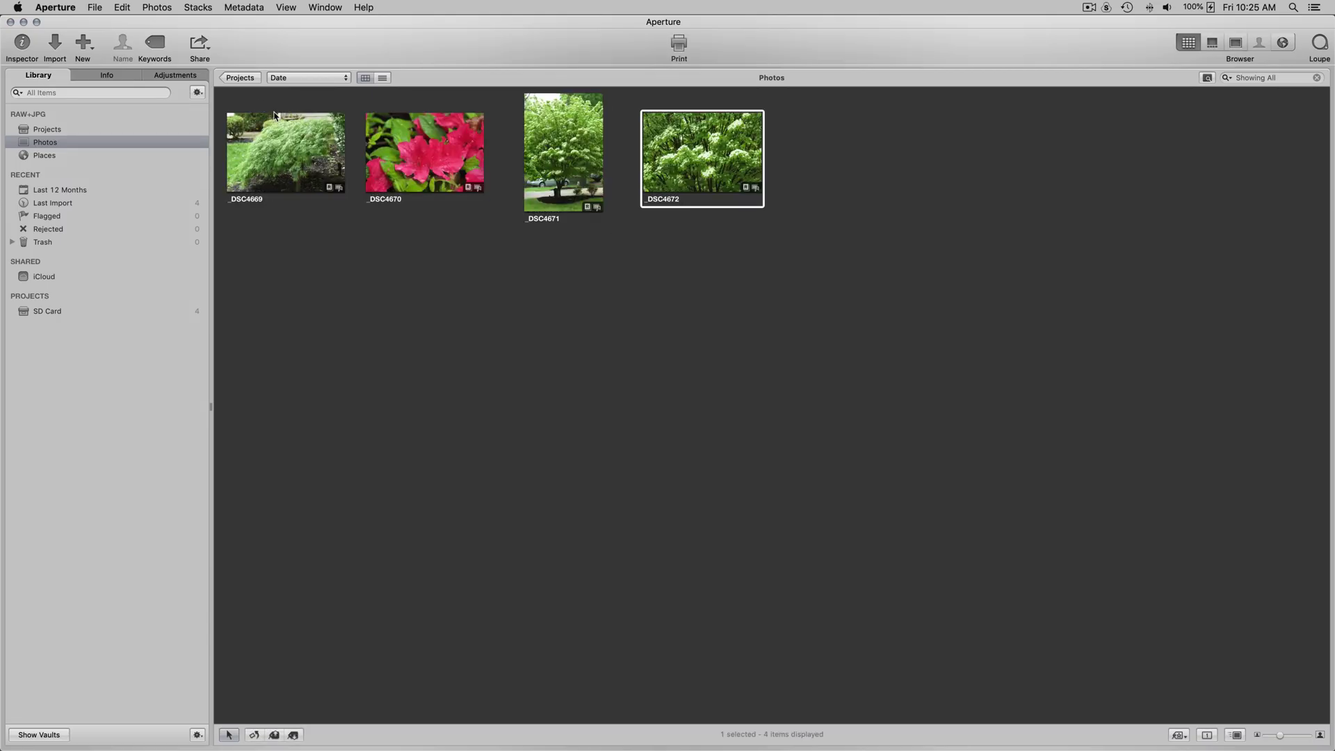
# Step: Set all four photos in the library to use the JPEG as original and clear the selection
pyautogui.click(306, 147)
pyautogui.press('super+a')
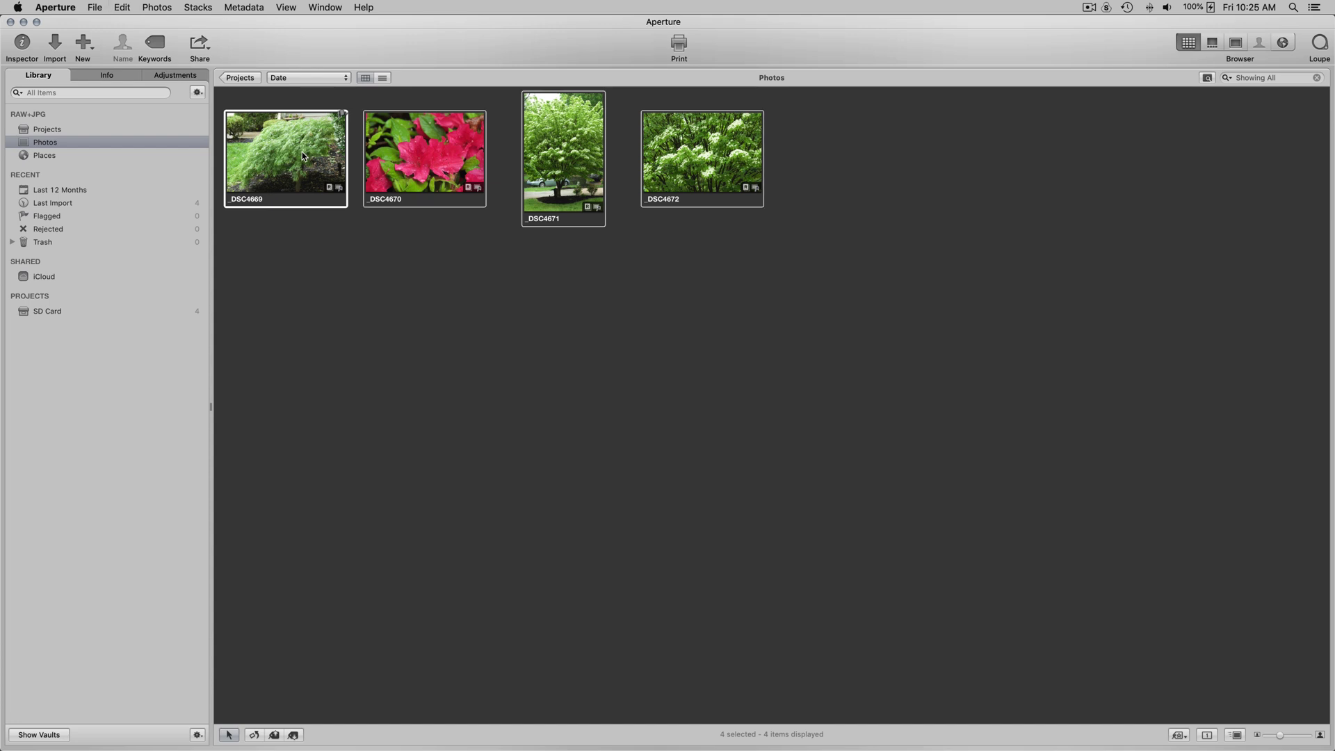
pyautogui.rightClick(677, 159)
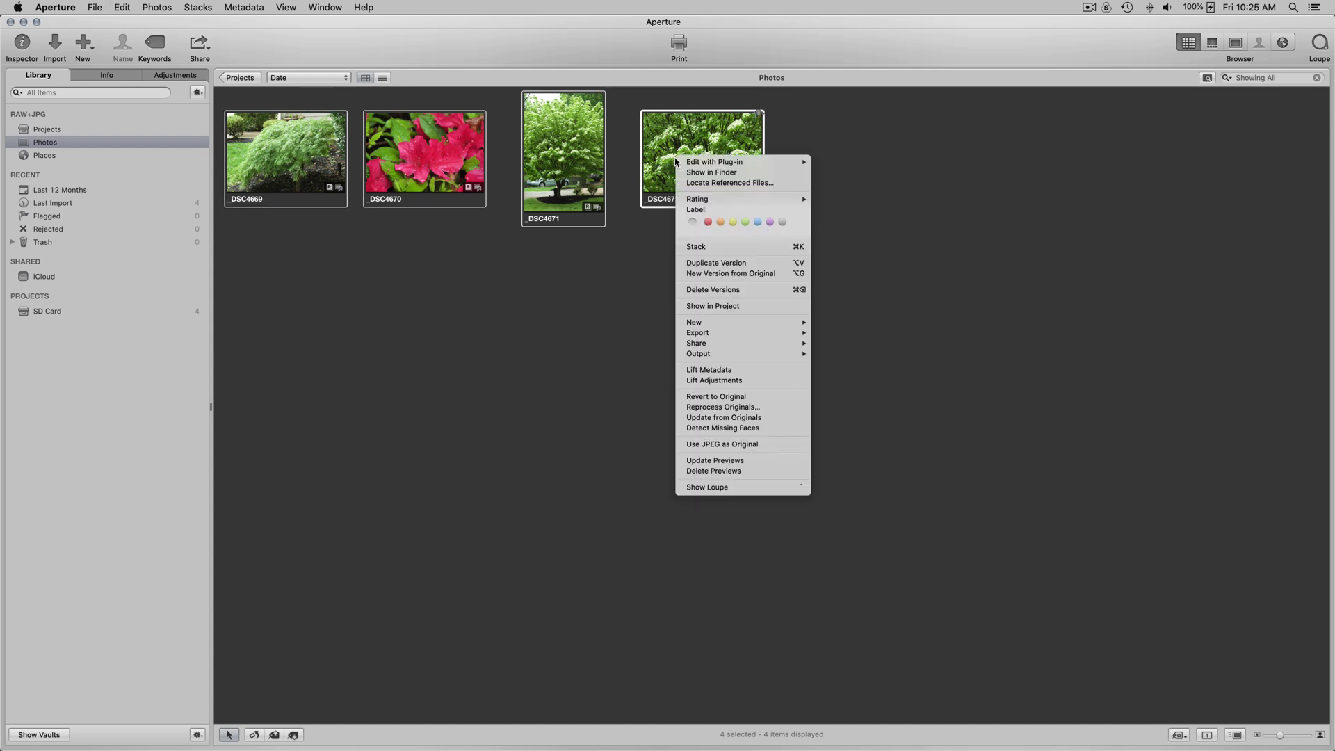
pyautogui.click(727, 444)
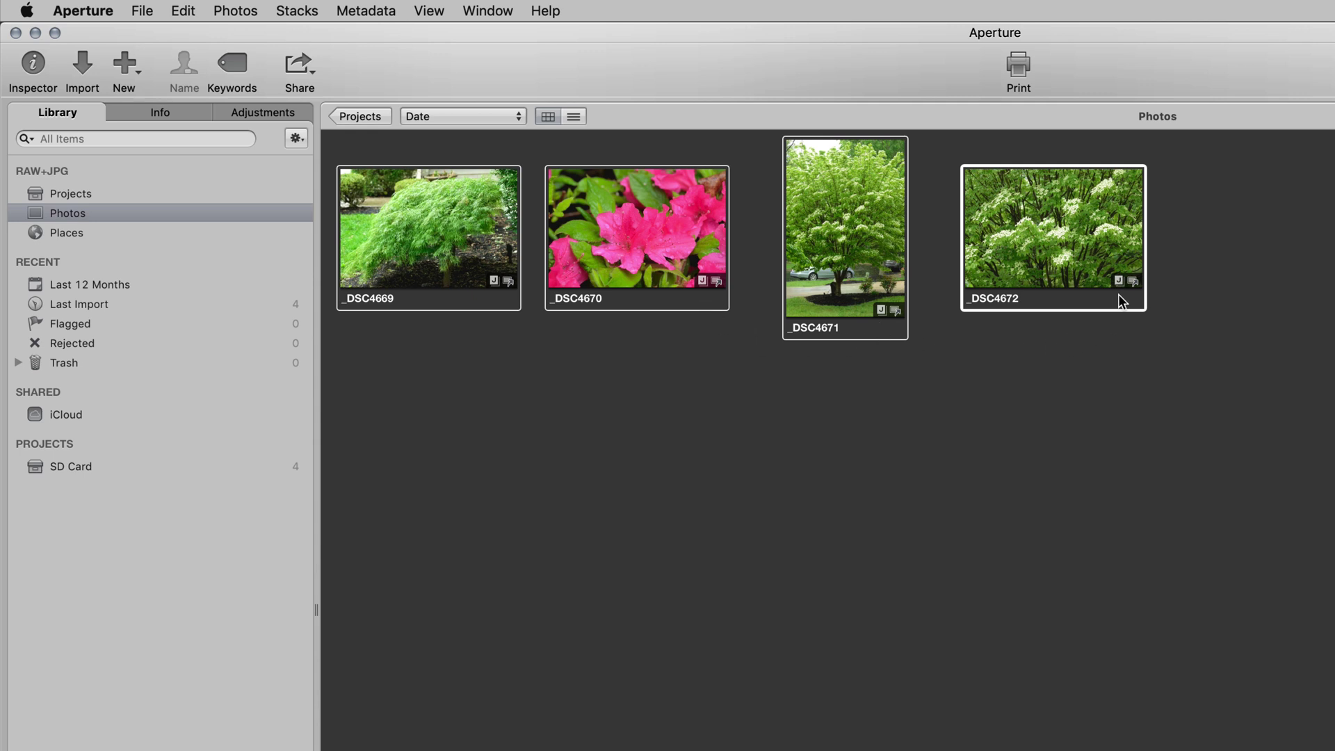
pyautogui.click(1100, 372)
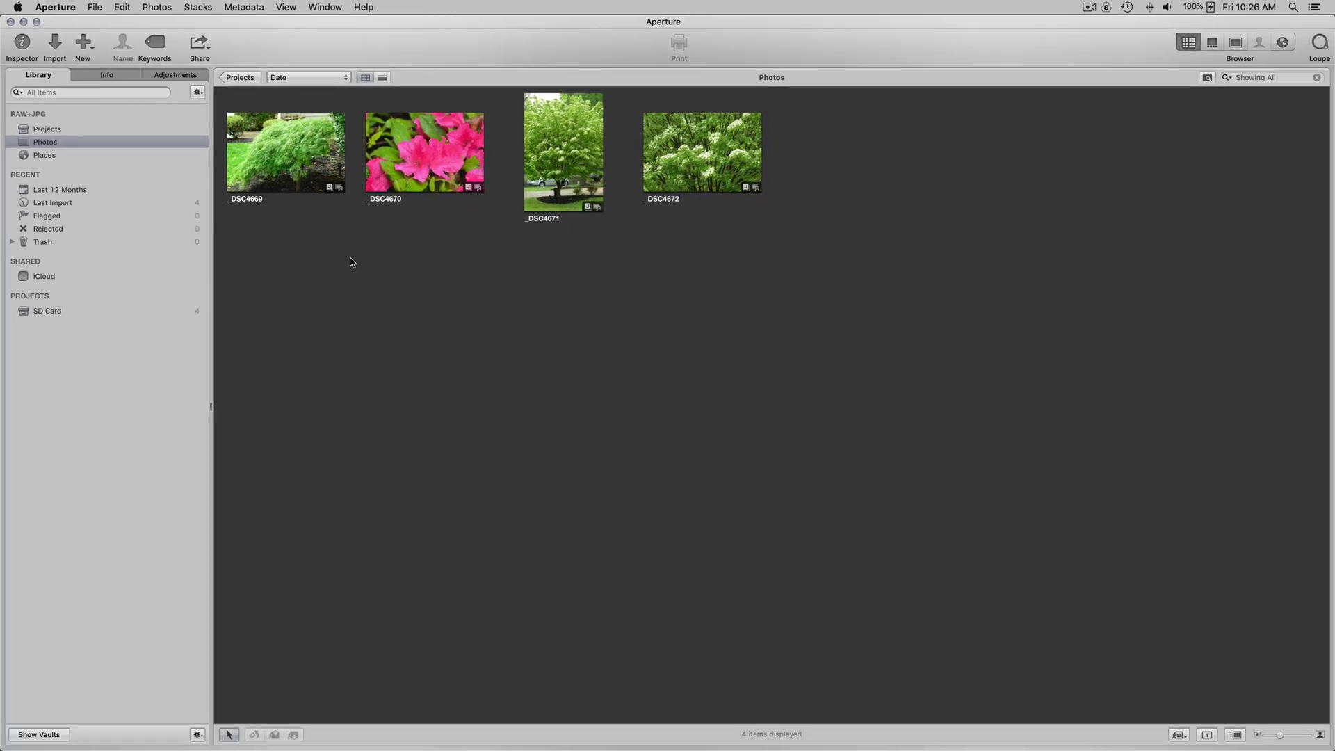
# Step: Quit Aperture and return to Capture One 20
pyautogui.press('super+q')
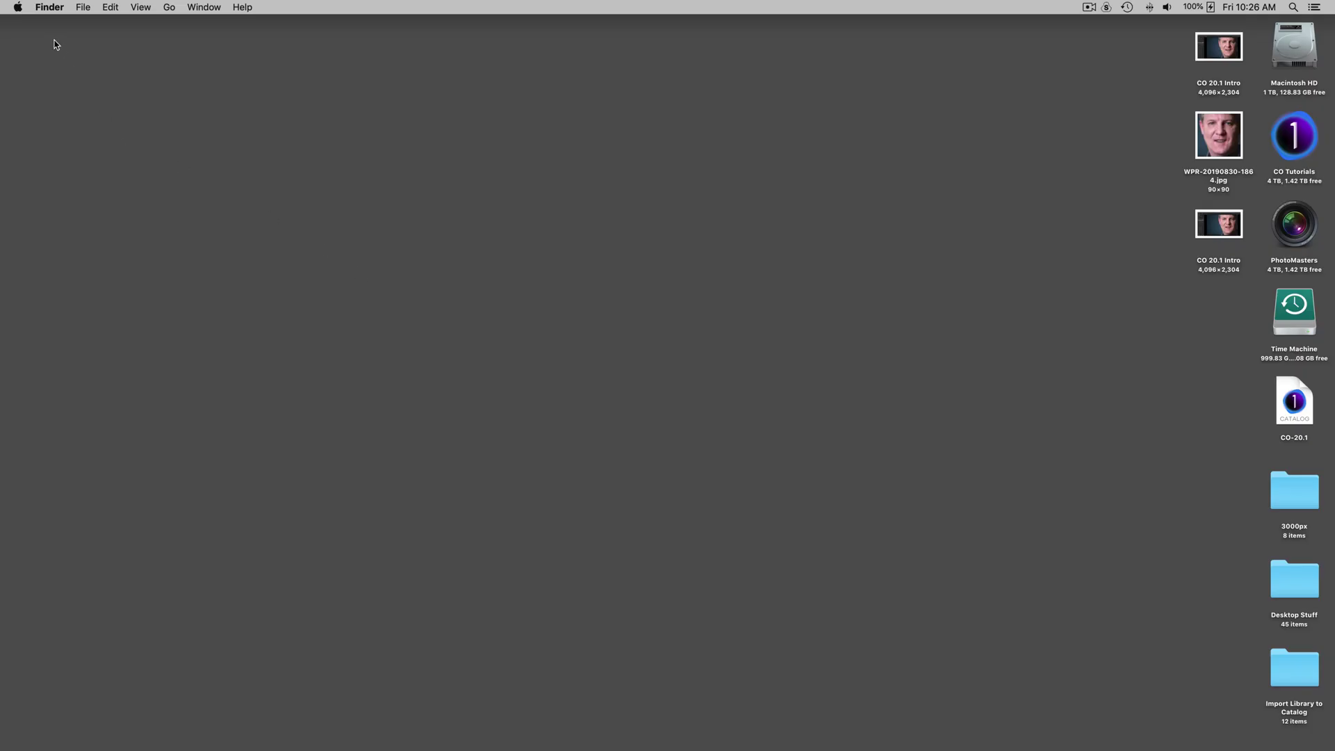
pyautogui.click(19, 8)
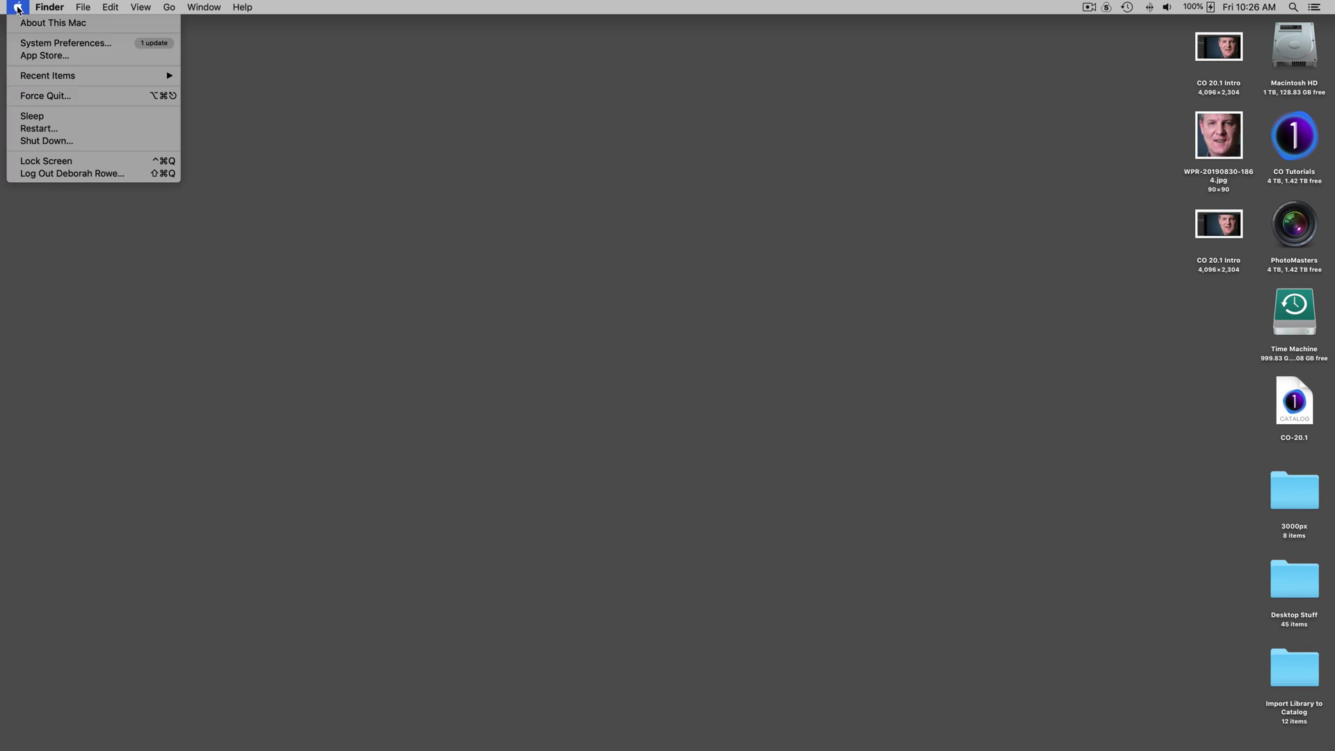
pyautogui.moveTo(39, 75)
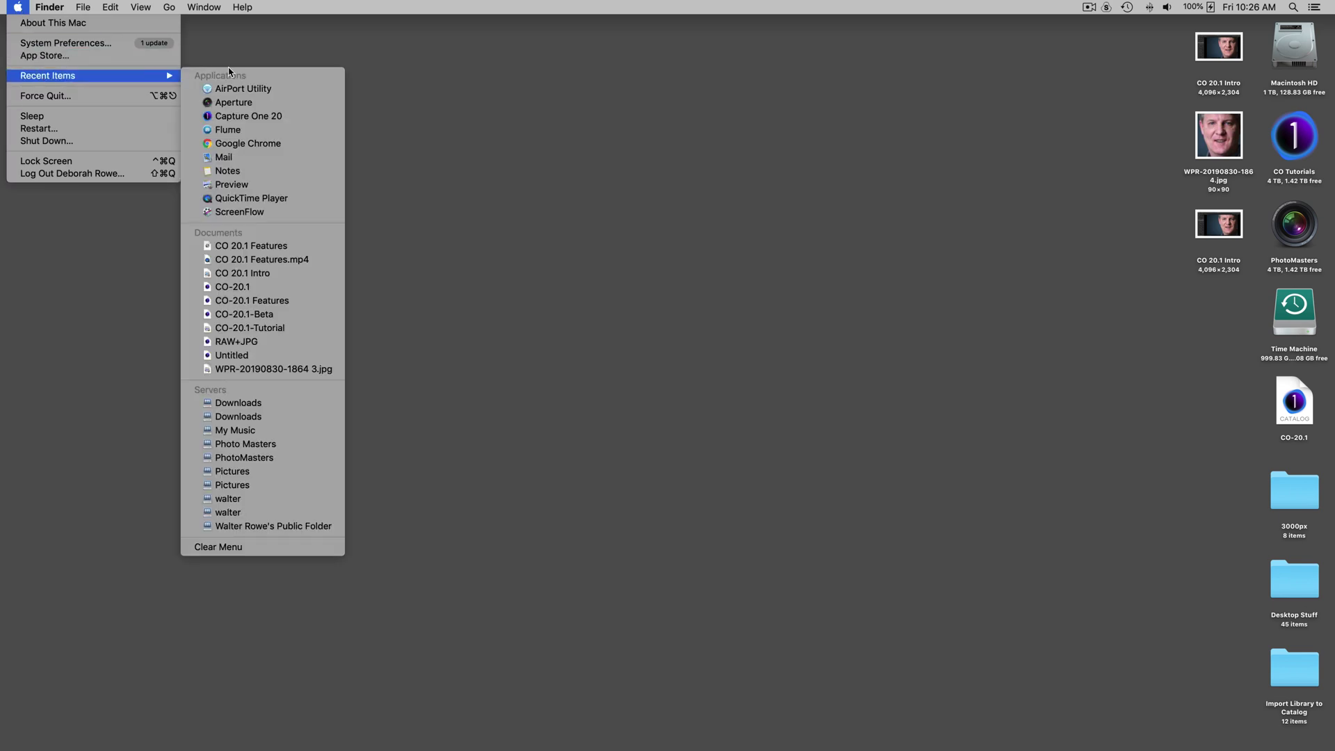
pyautogui.click(231, 117)
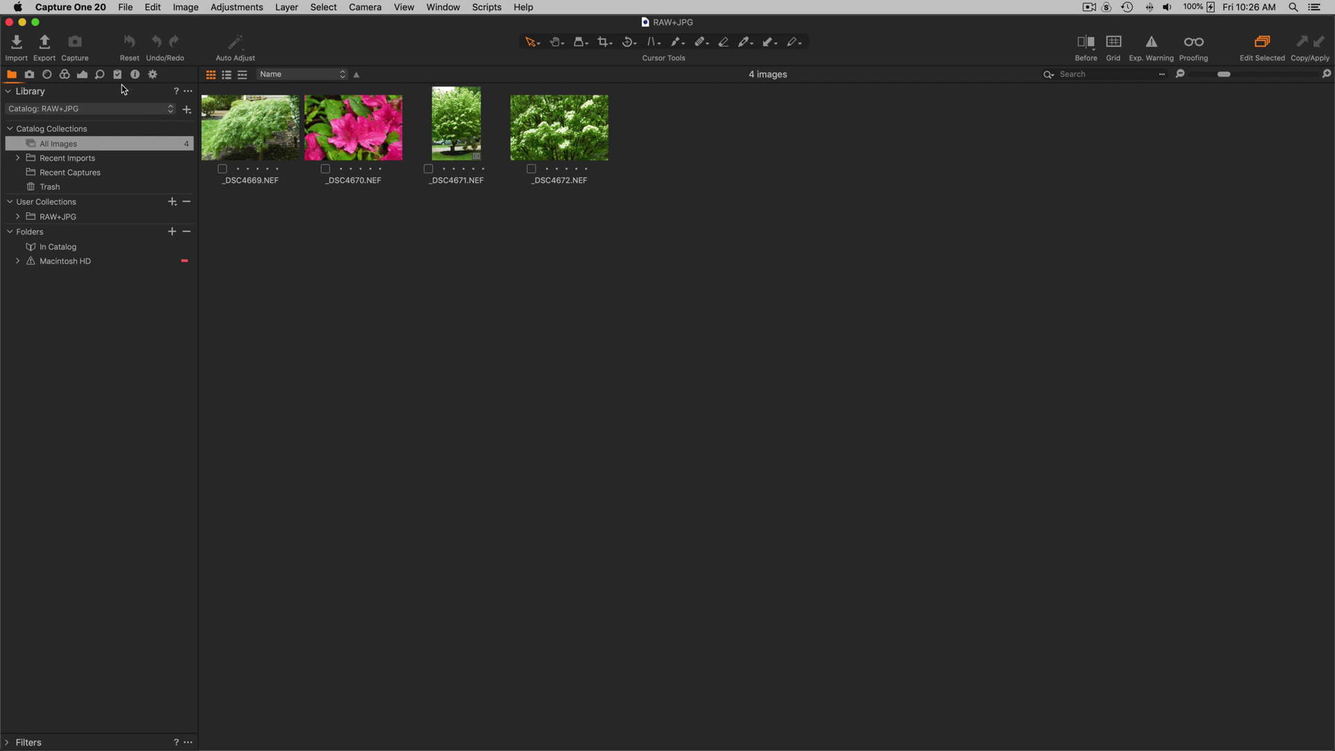
# Step: Import the RAW+JPG Aperture library from the Aperture Libraries folder into the catalog again, and dismiss the import summary
pyautogui.click(126, 7)
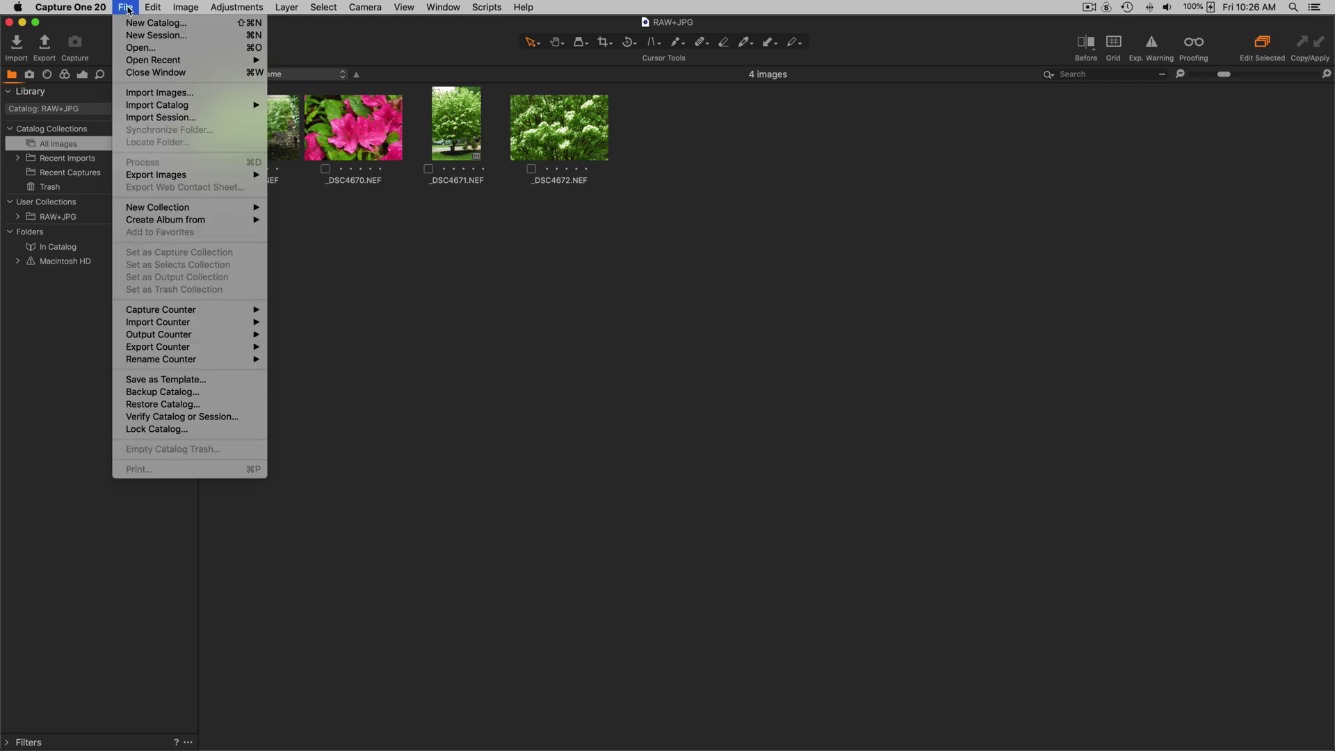
pyautogui.moveTo(157, 105)
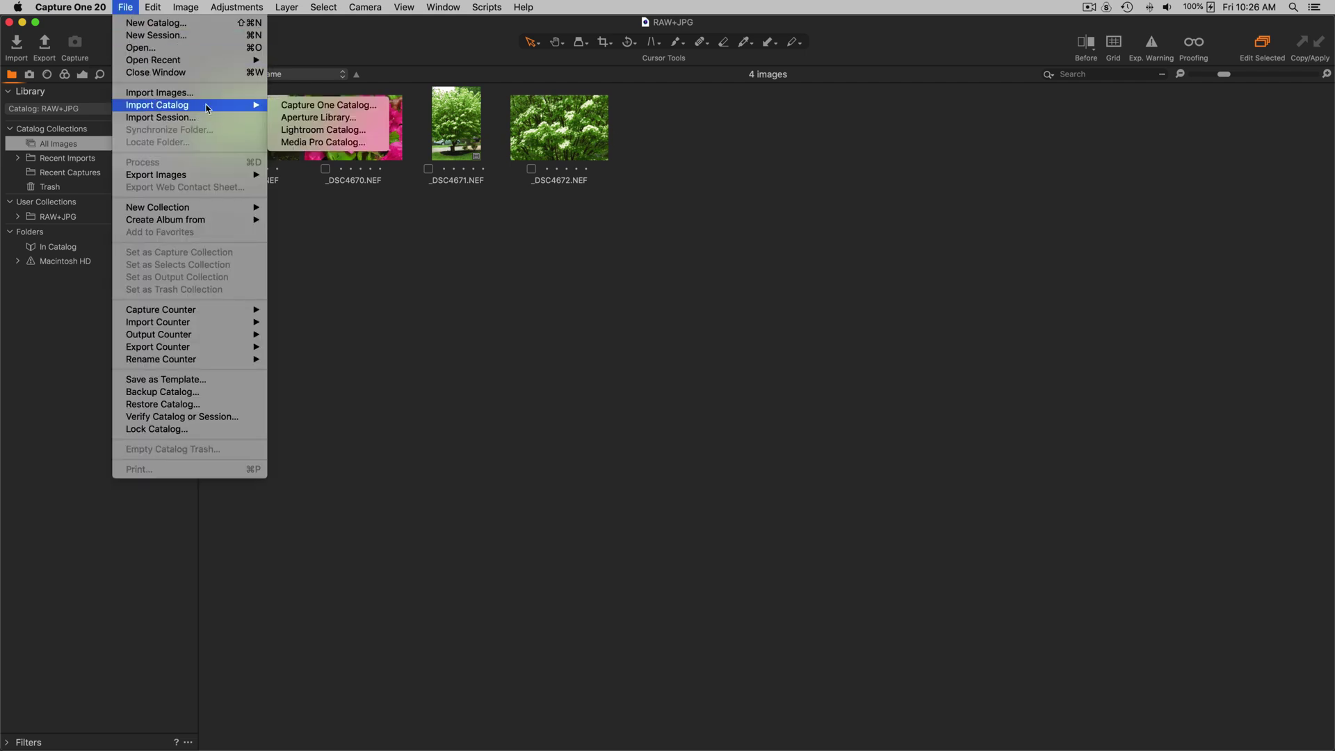
pyautogui.click(301, 118)
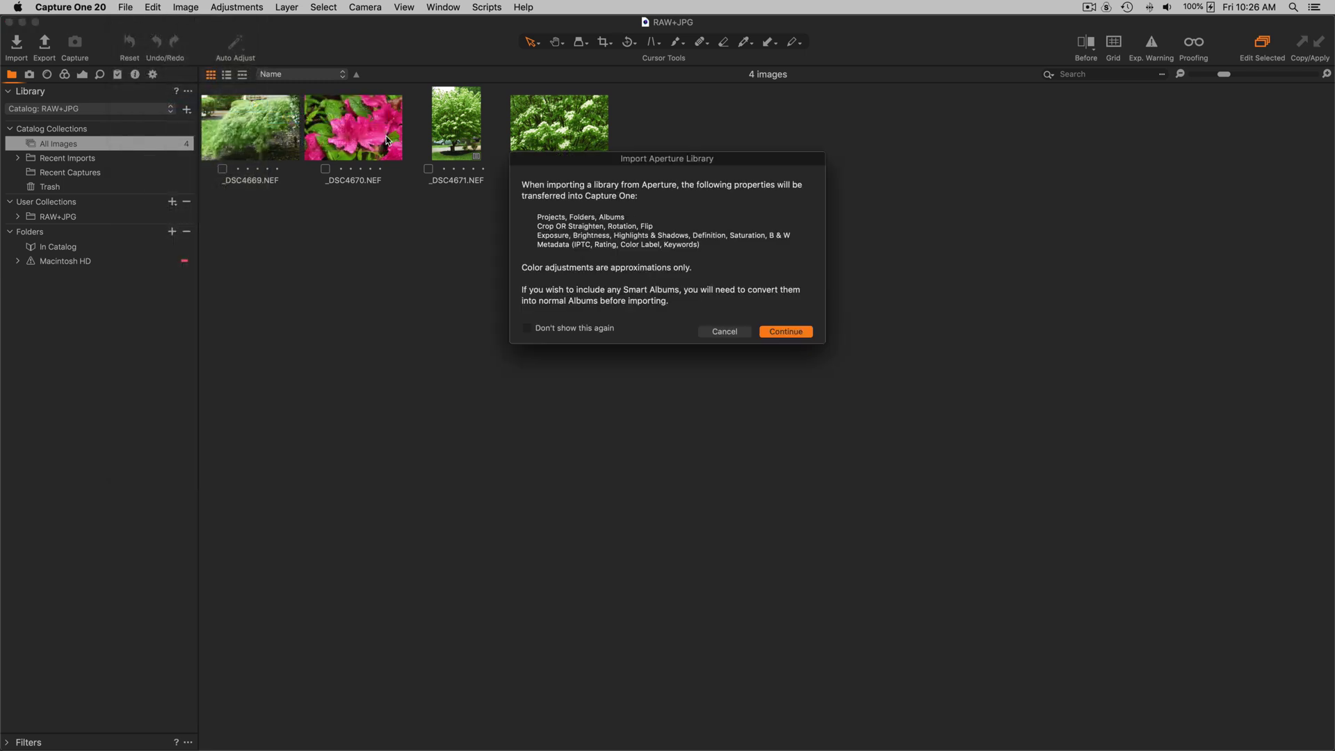
pyautogui.click(783, 332)
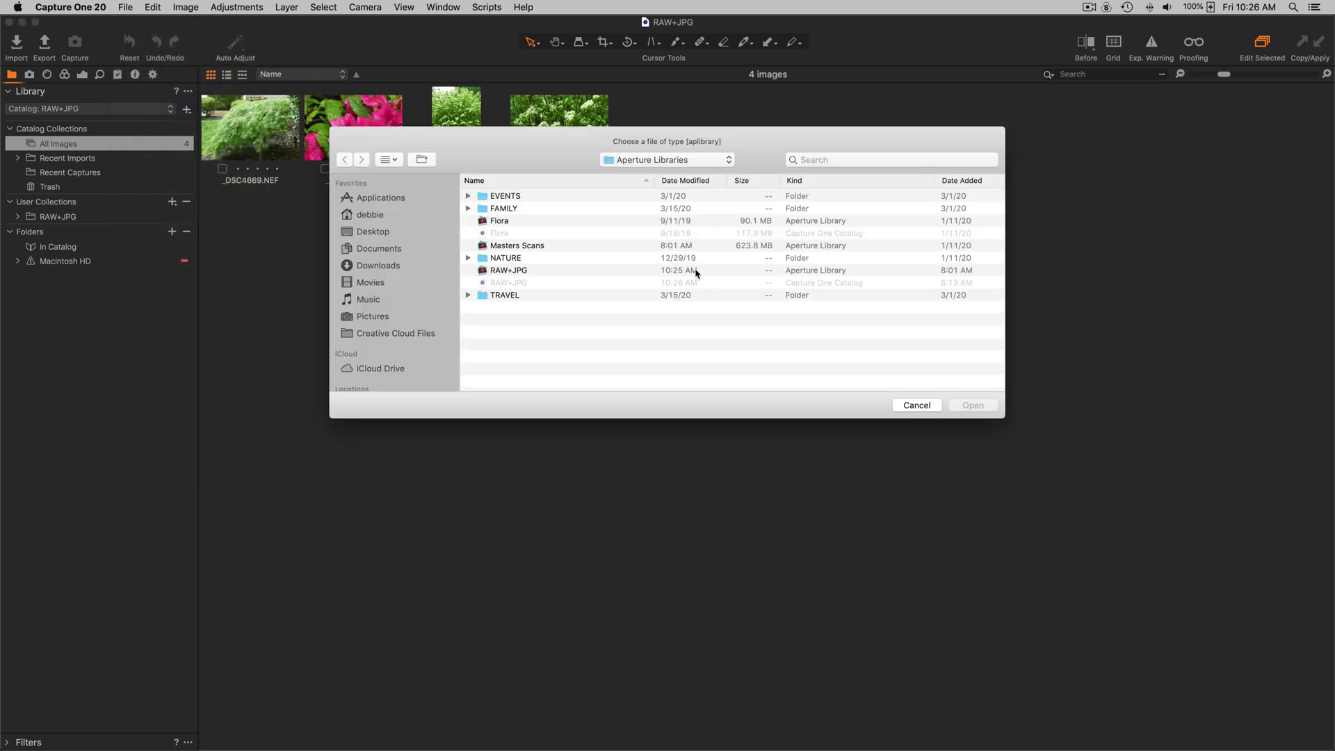
pyautogui.click(528, 271)
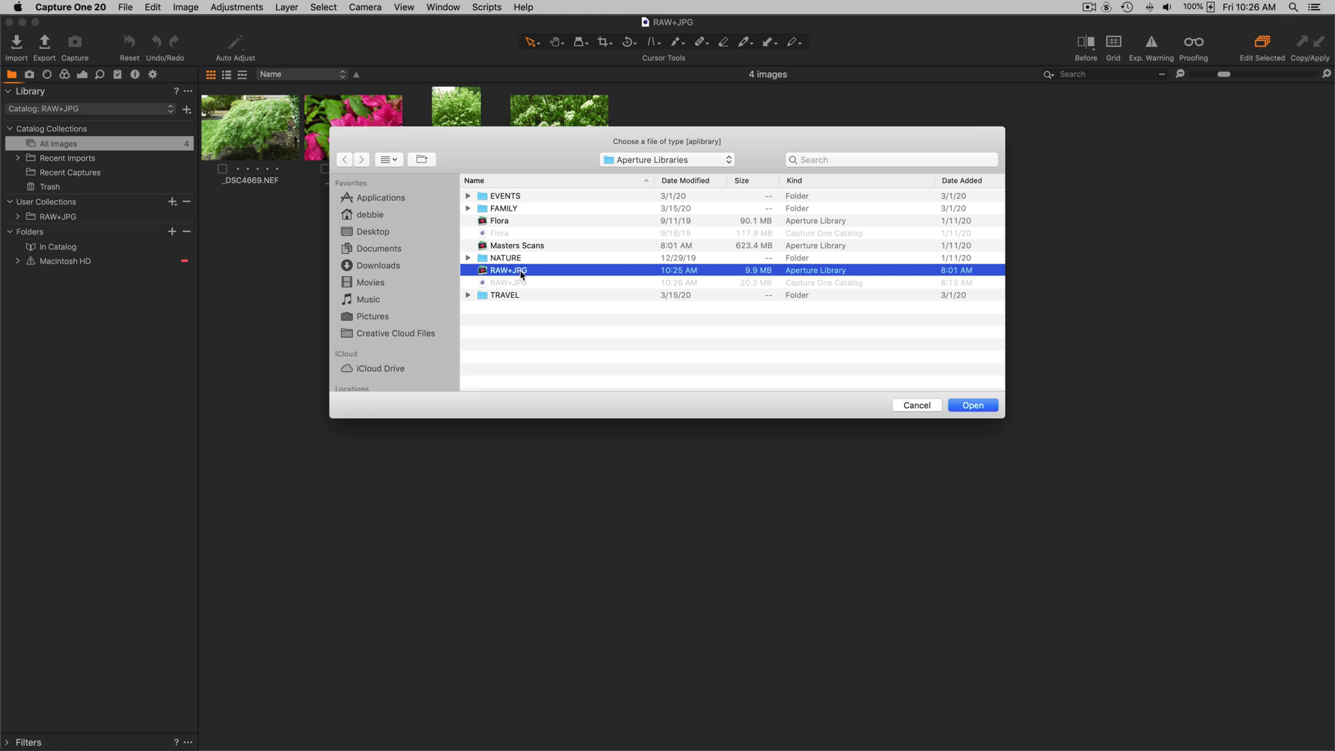
pyautogui.click(974, 406)
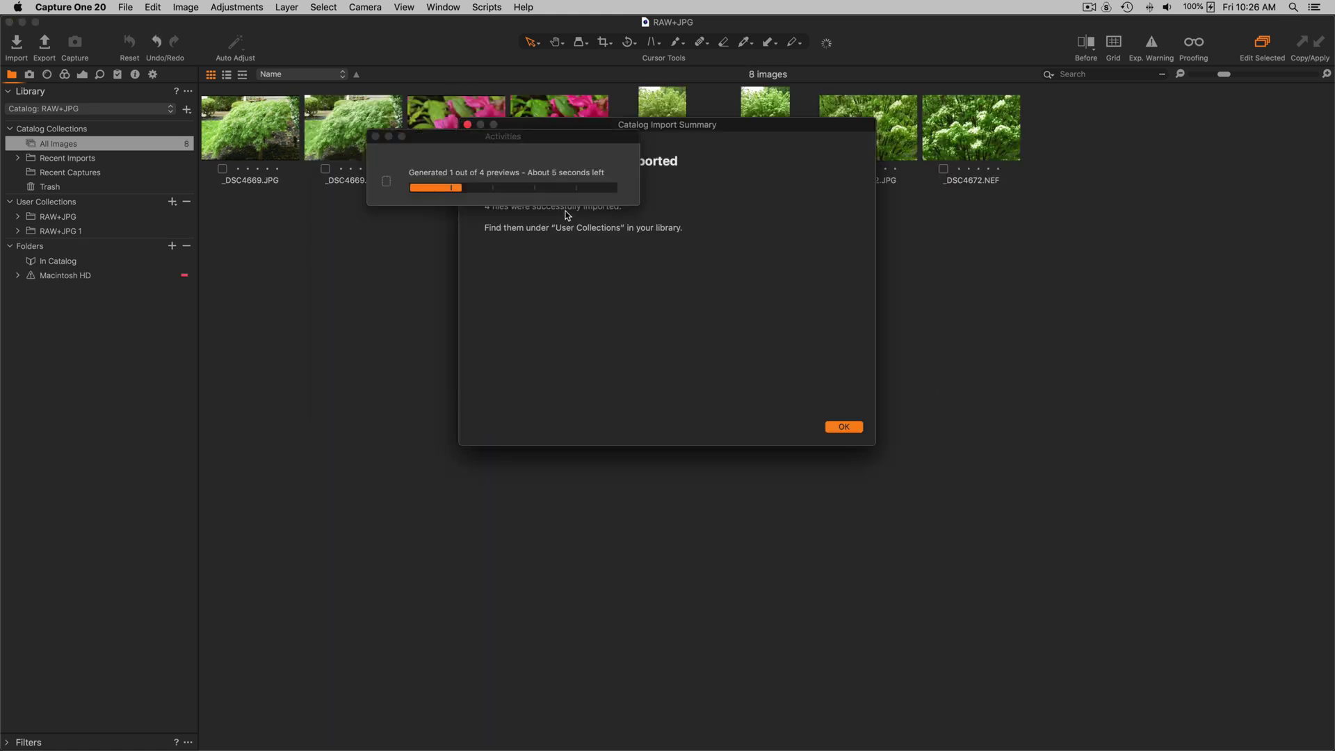
pyautogui.click(843, 427)
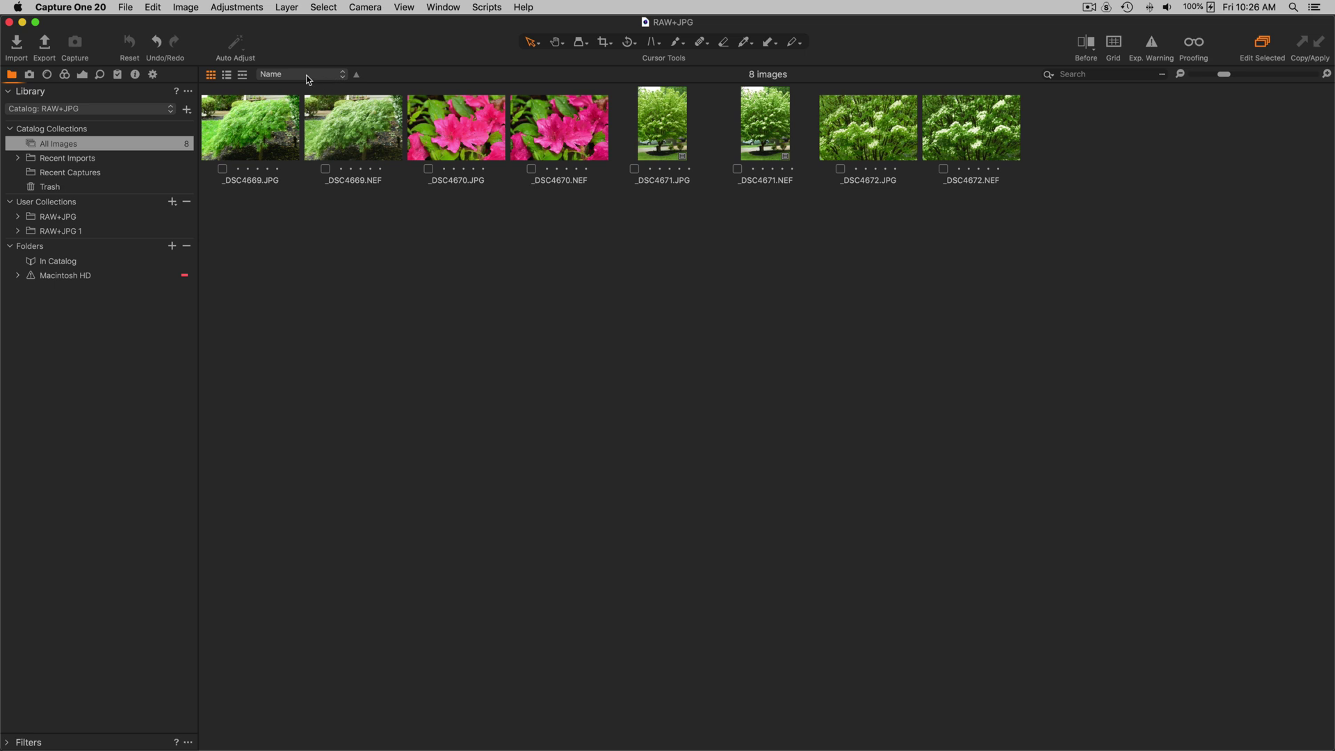
# Step: Compare the file types in the two May 22, 2020 recent imports, then show all images in the catalog
pyautogui.click(19, 158)
pyautogui.click(134, 188)
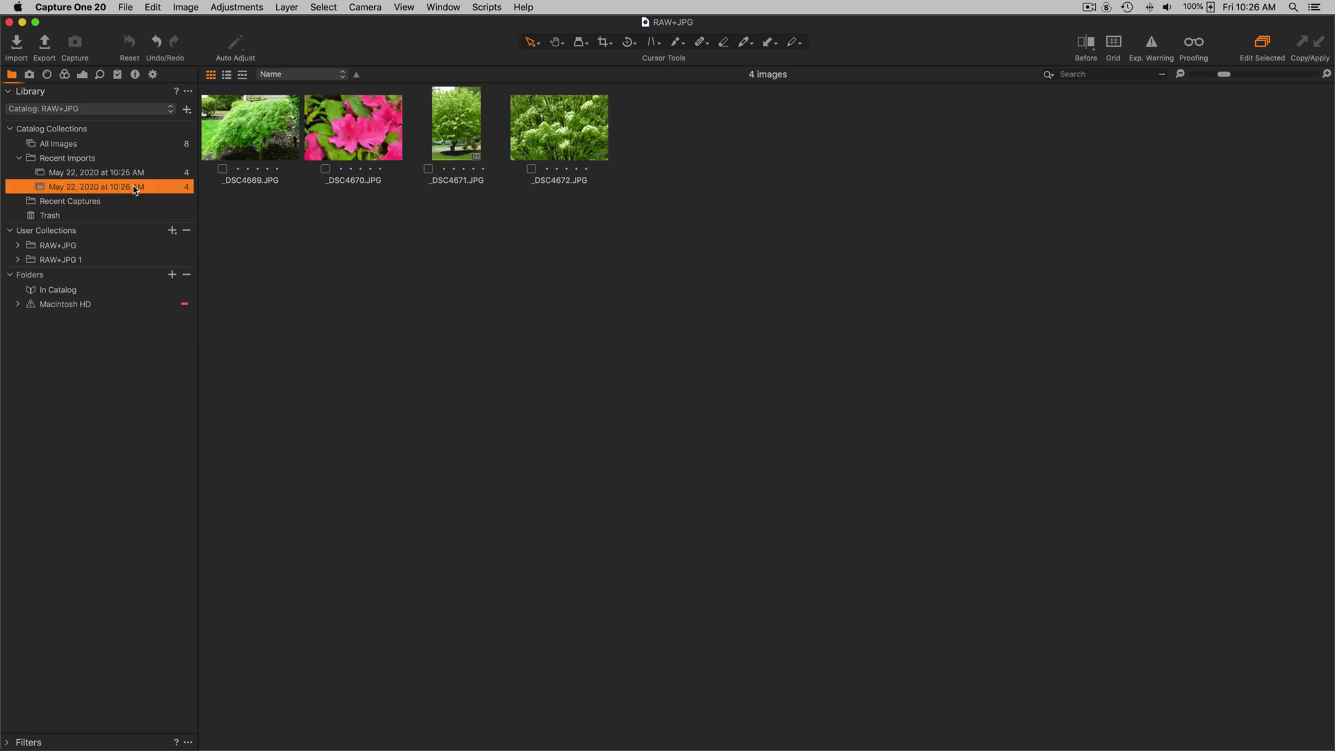
pyautogui.click(148, 174)
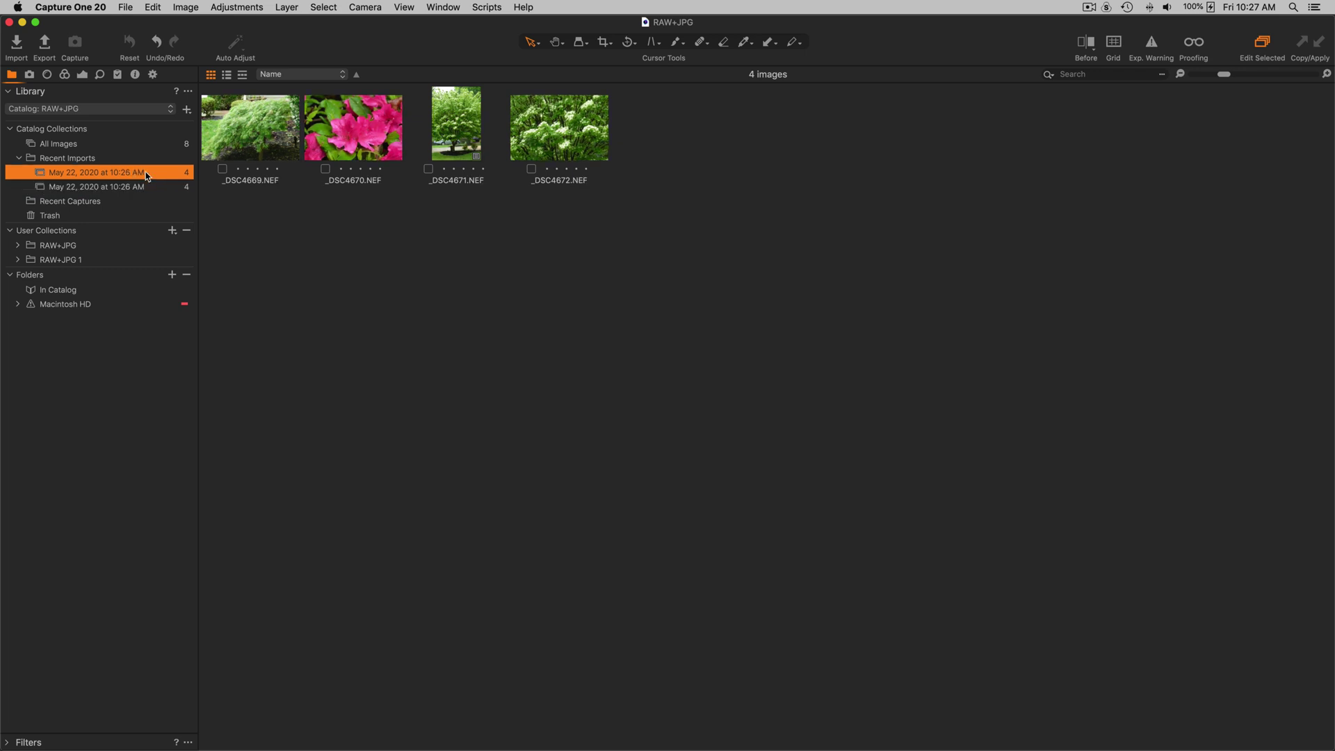
pyautogui.click(139, 186)
pyautogui.click(139, 174)
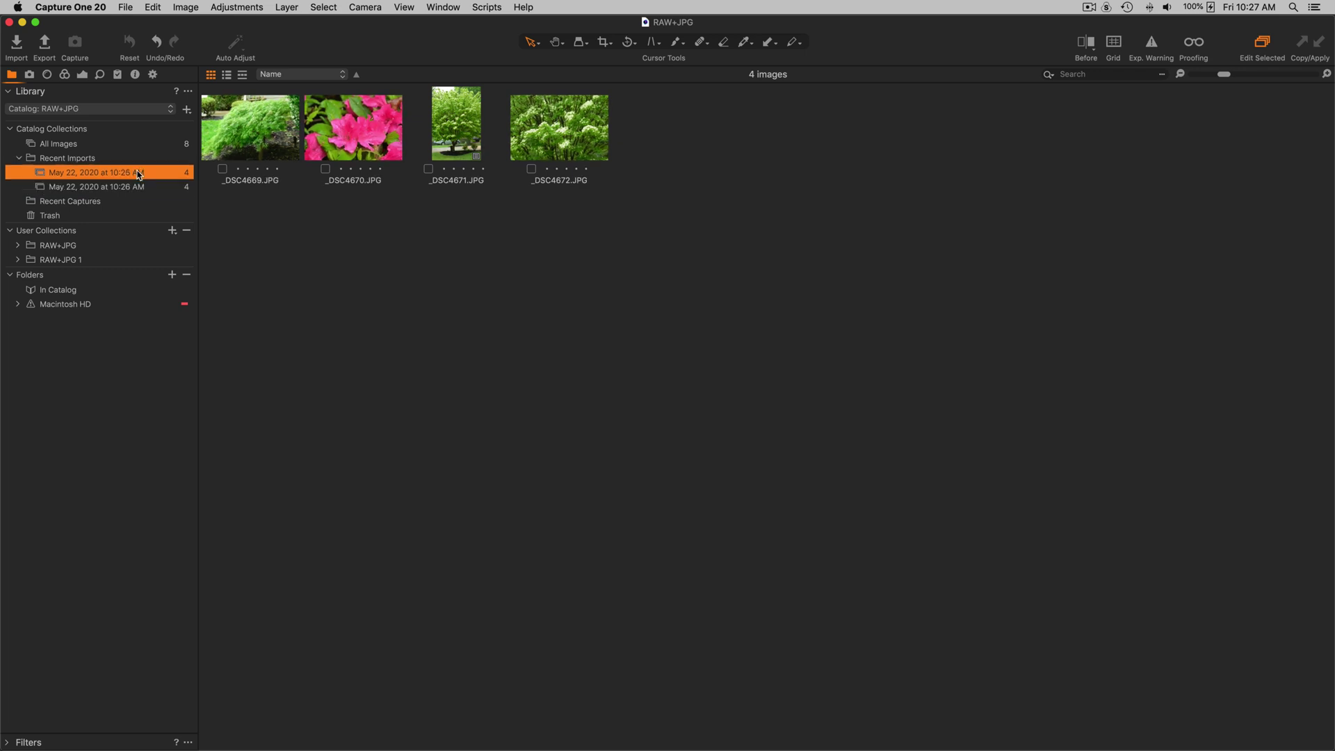
pyautogui.click(140, 144)
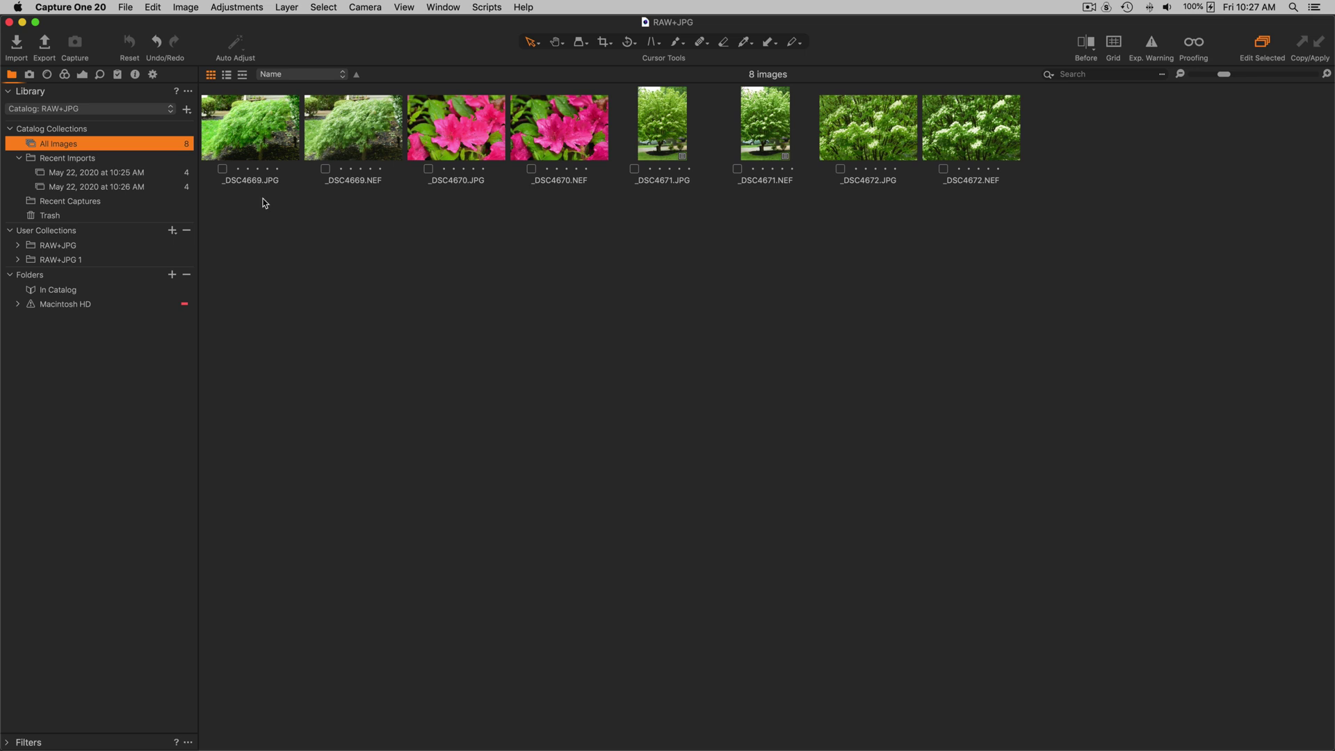
# Step: Move all images to the catalog trash and empty it, removing them from the catalog only
pyautogui.click(258, 136)
pyautogui.press('cmd+a')
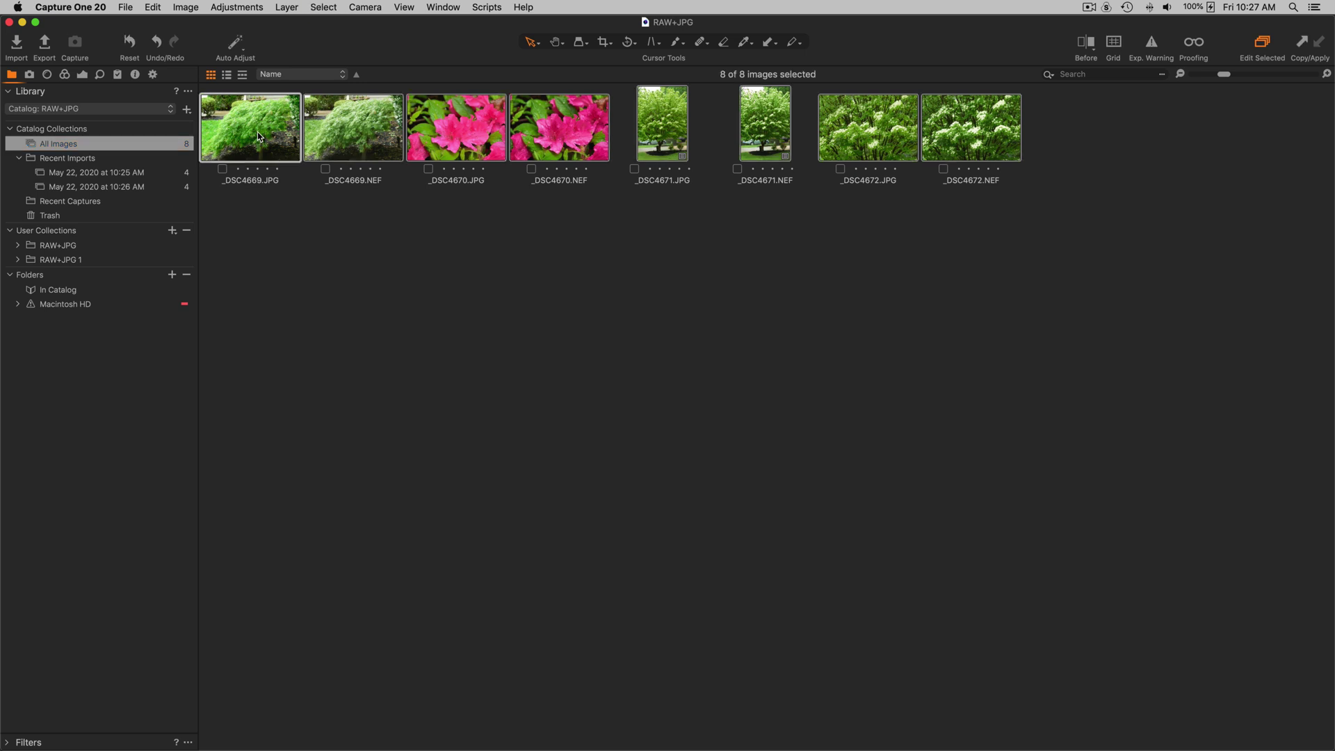
pyautogui.press('super+BackSpace')
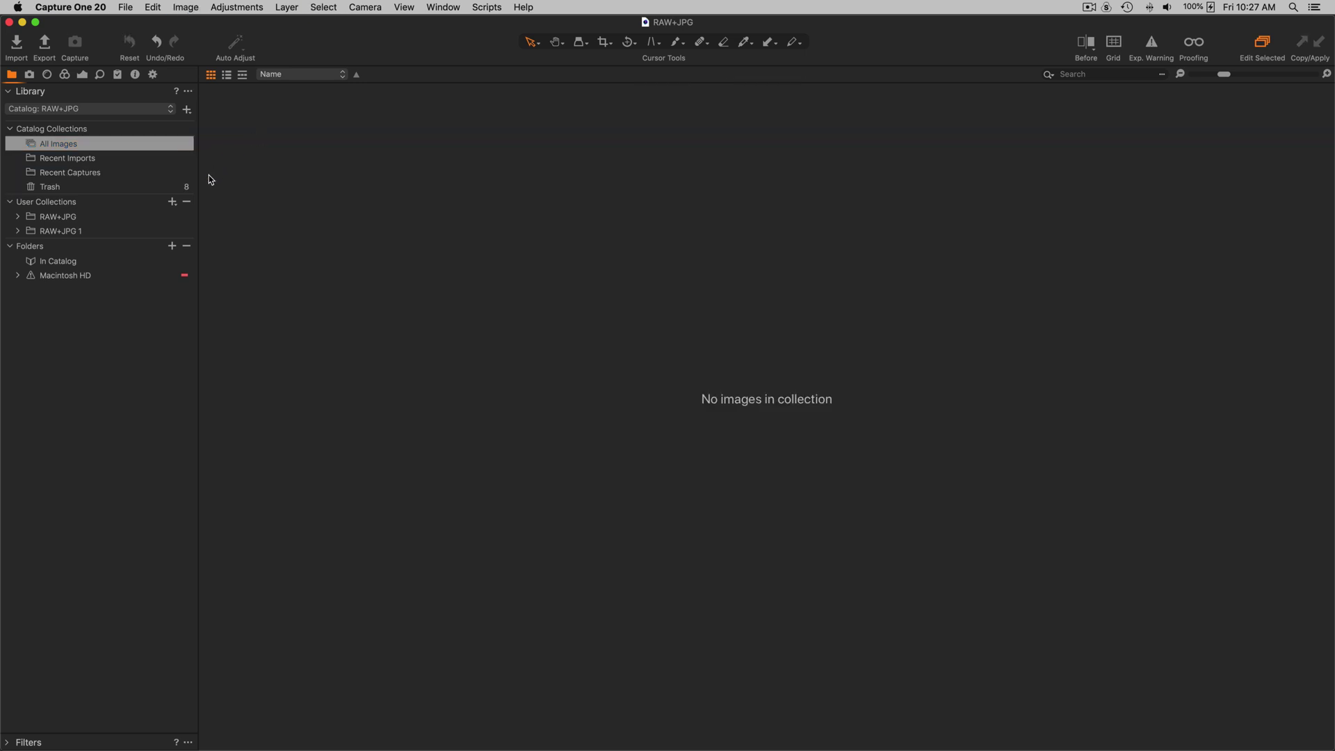
pyautogui.click(153, 188)
pyautogui.rightClick(153, 188)
pyautogui.moveTo(155, 193)
pyautogui.click(212, 414)
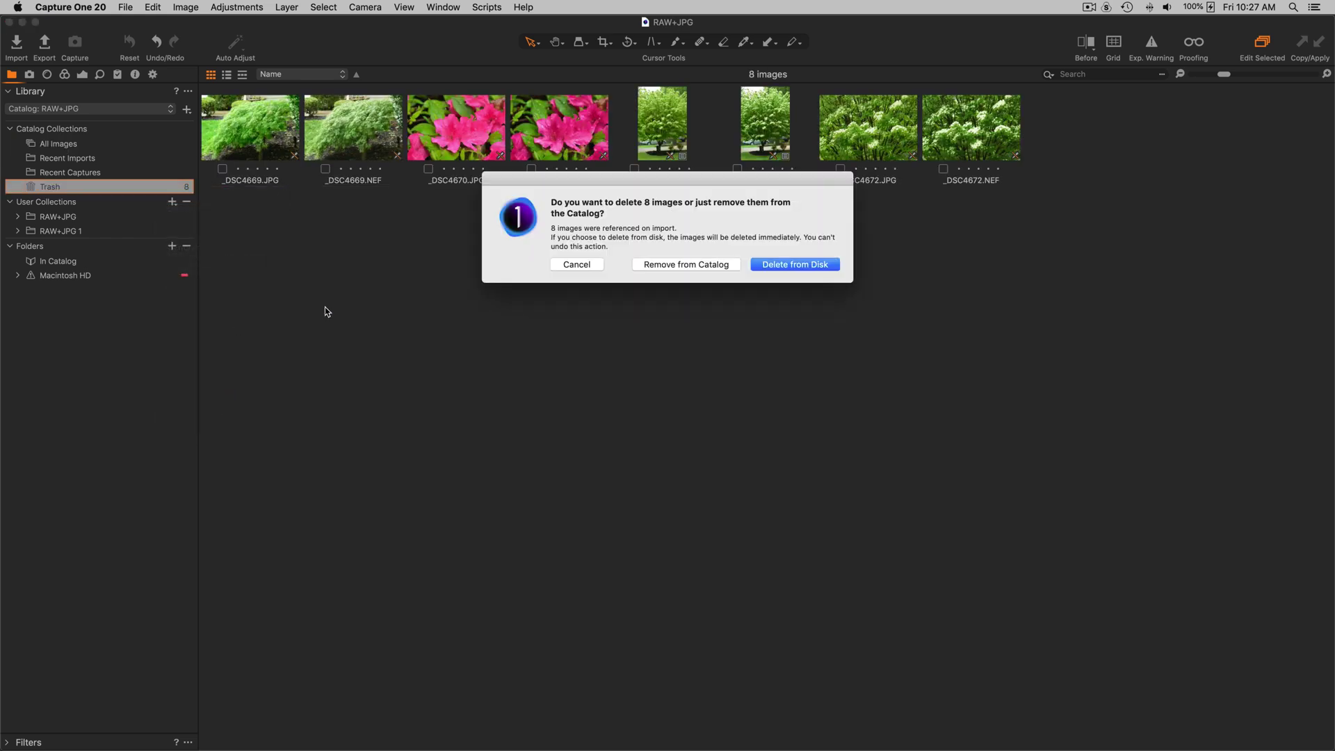
pyautogui.click(670, 265)
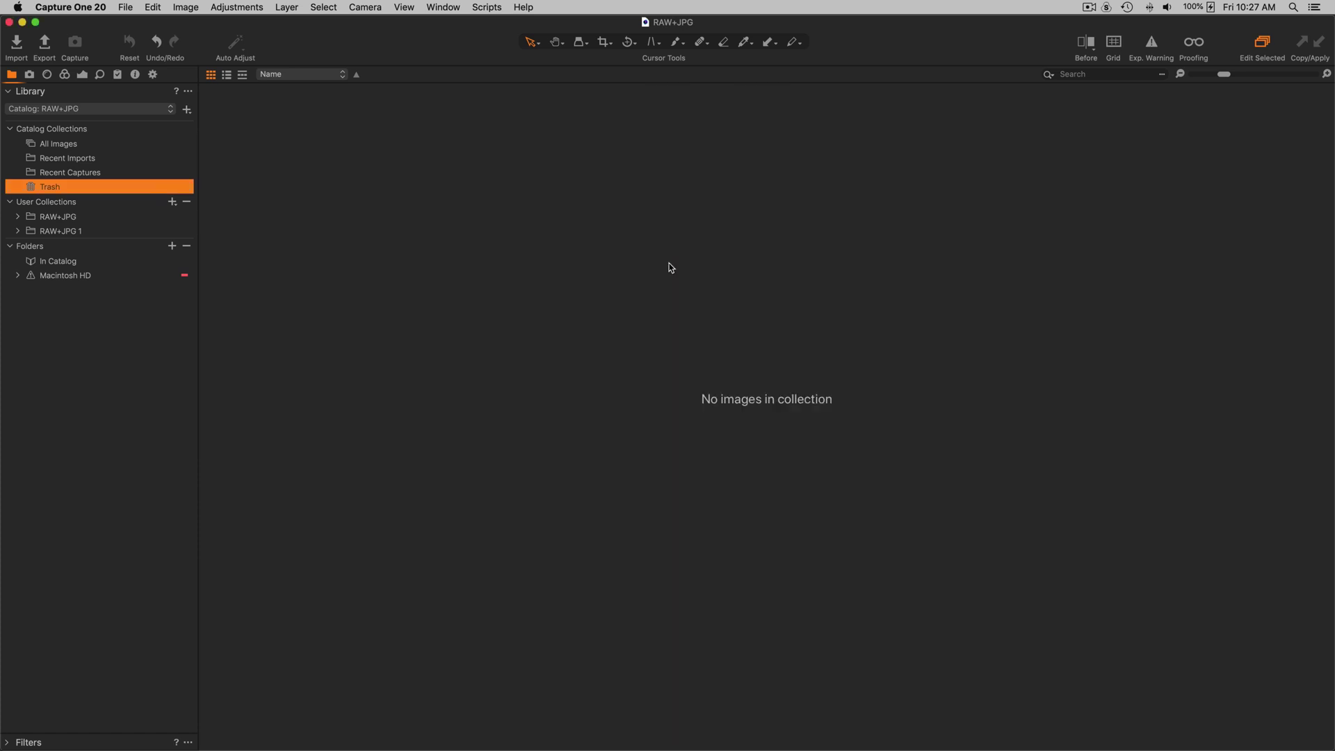
# Step: Delete the RAW+JPG and RAW+JPG 1 user collections along with their child collections
pyautogui.rightClick(48, 216)
pyautogui.click(76, 431)
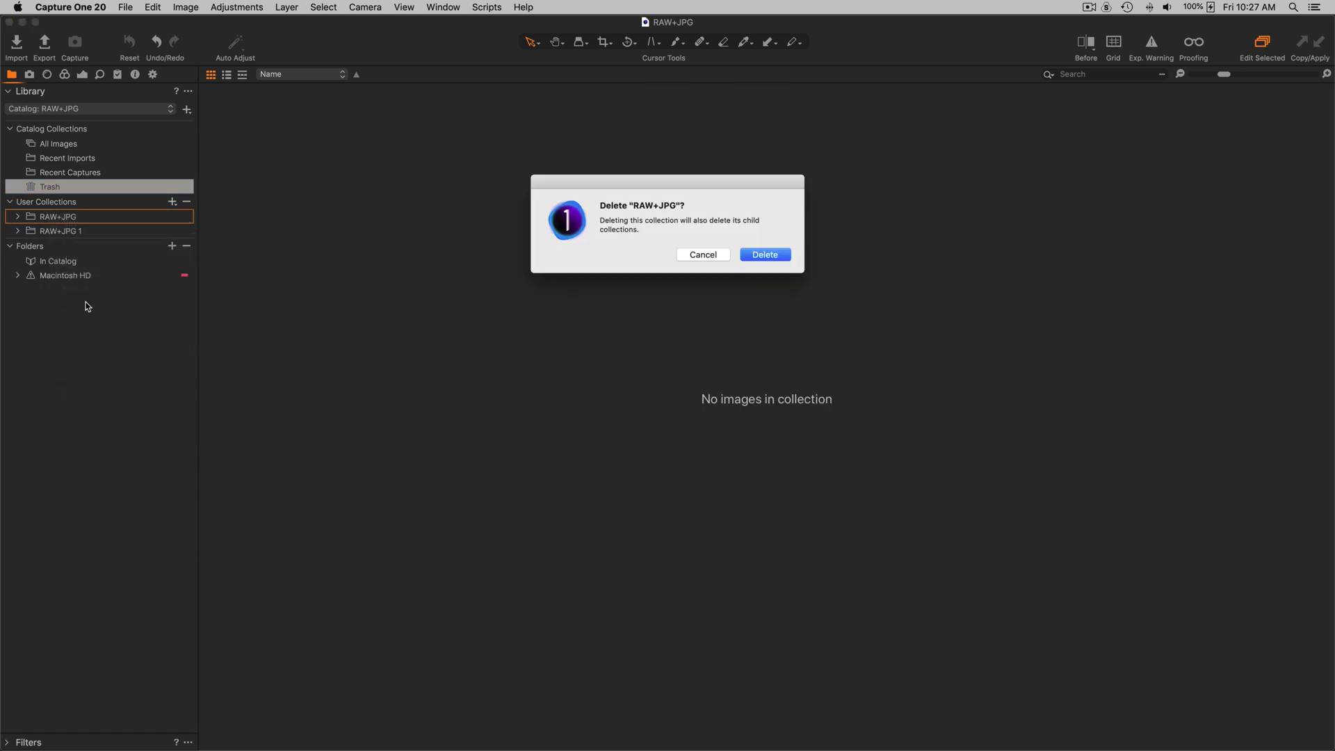
pyautogui.click(764, 255)
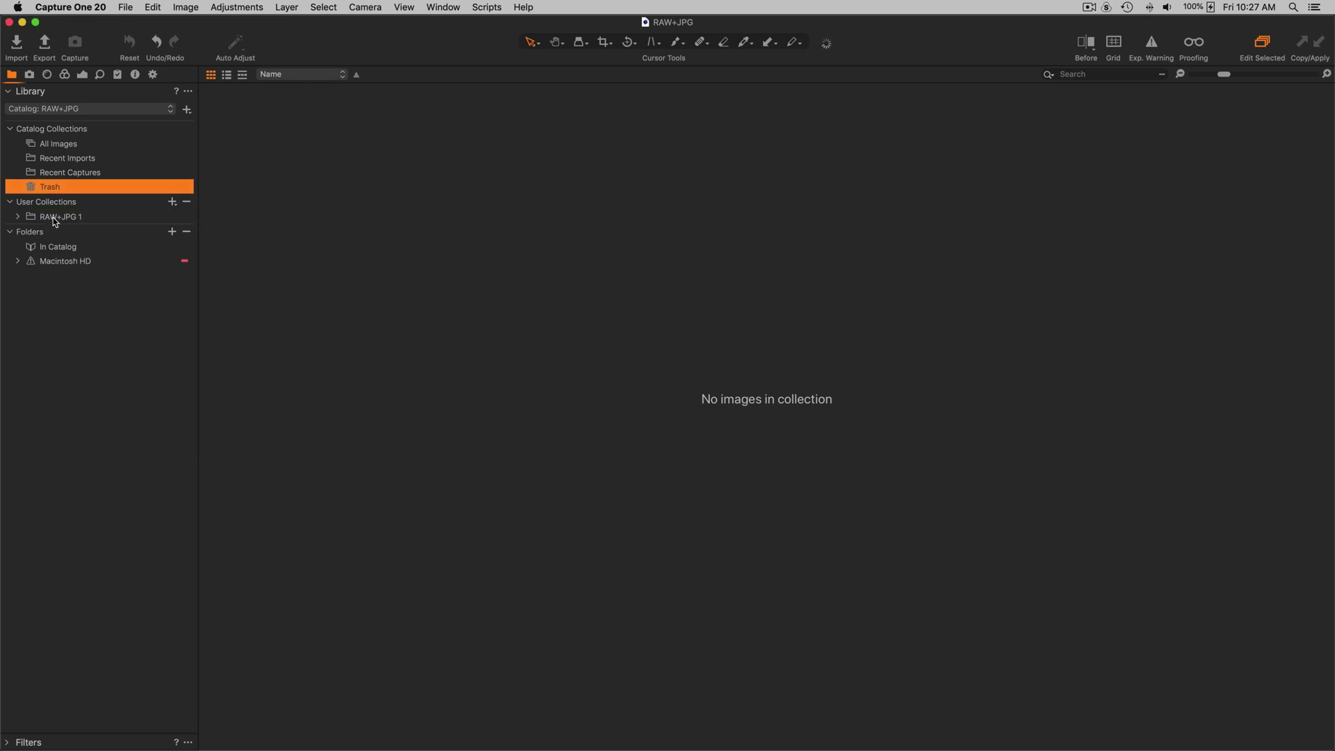
pyautogui.rightClick(55, 221)
pyautogui.click(95, 430)
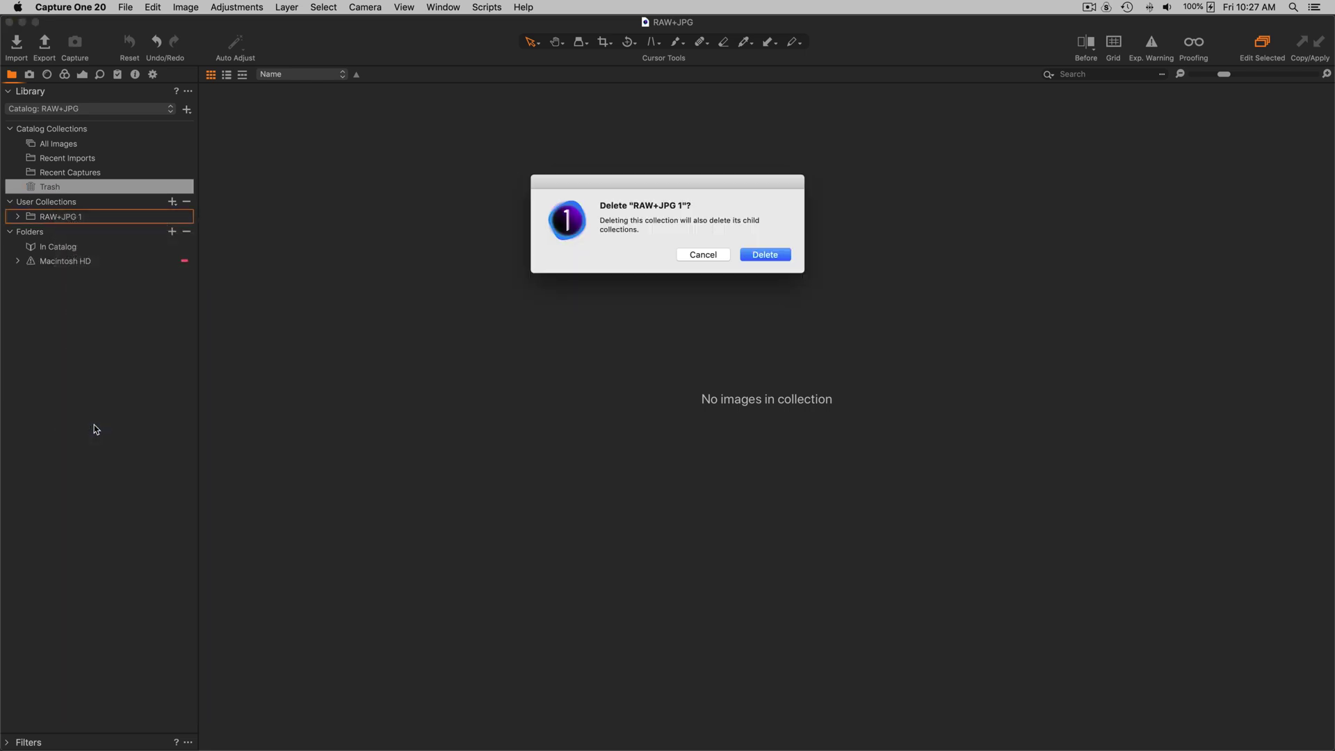
pyautogui.click(768, 255)
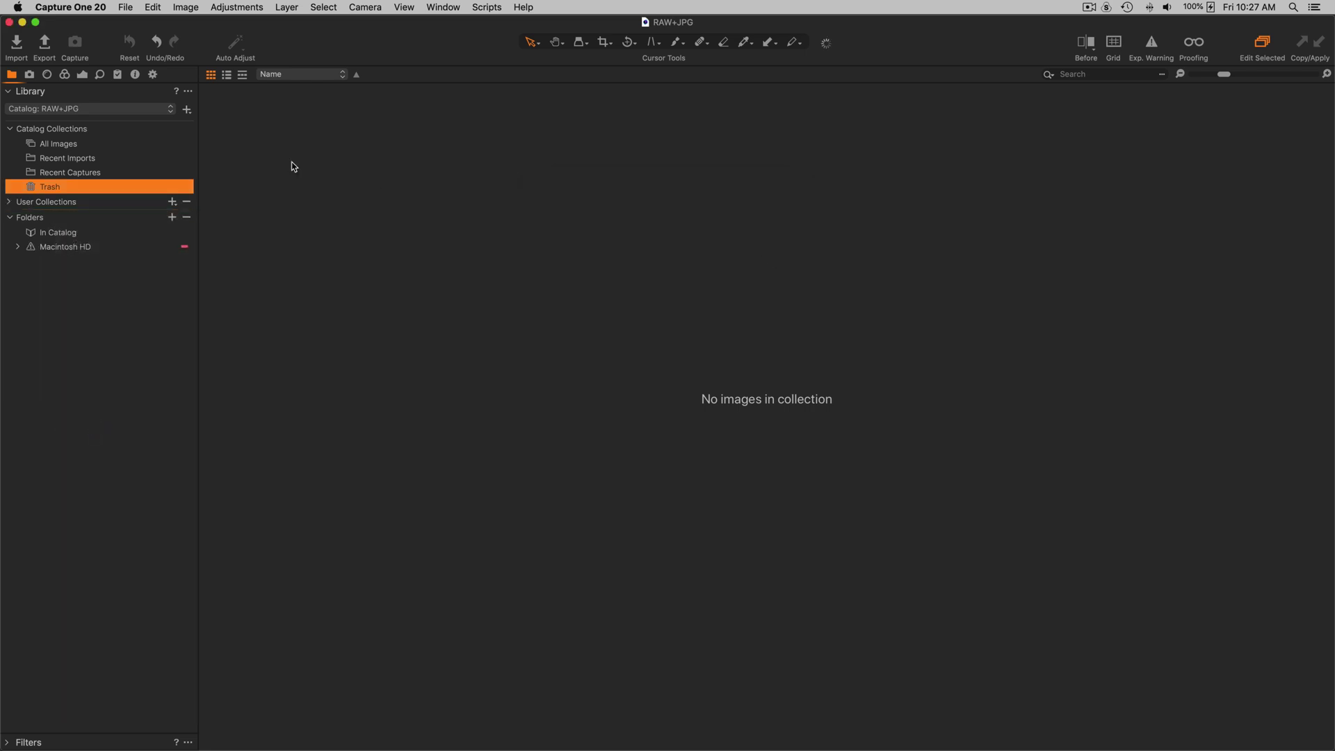
# Step: Delete the Macintosh HD folder entry from the catalog and expand the empty User Collections group
pyautogui.click(133, 144)
pyautogui.rightClick(61, 248)
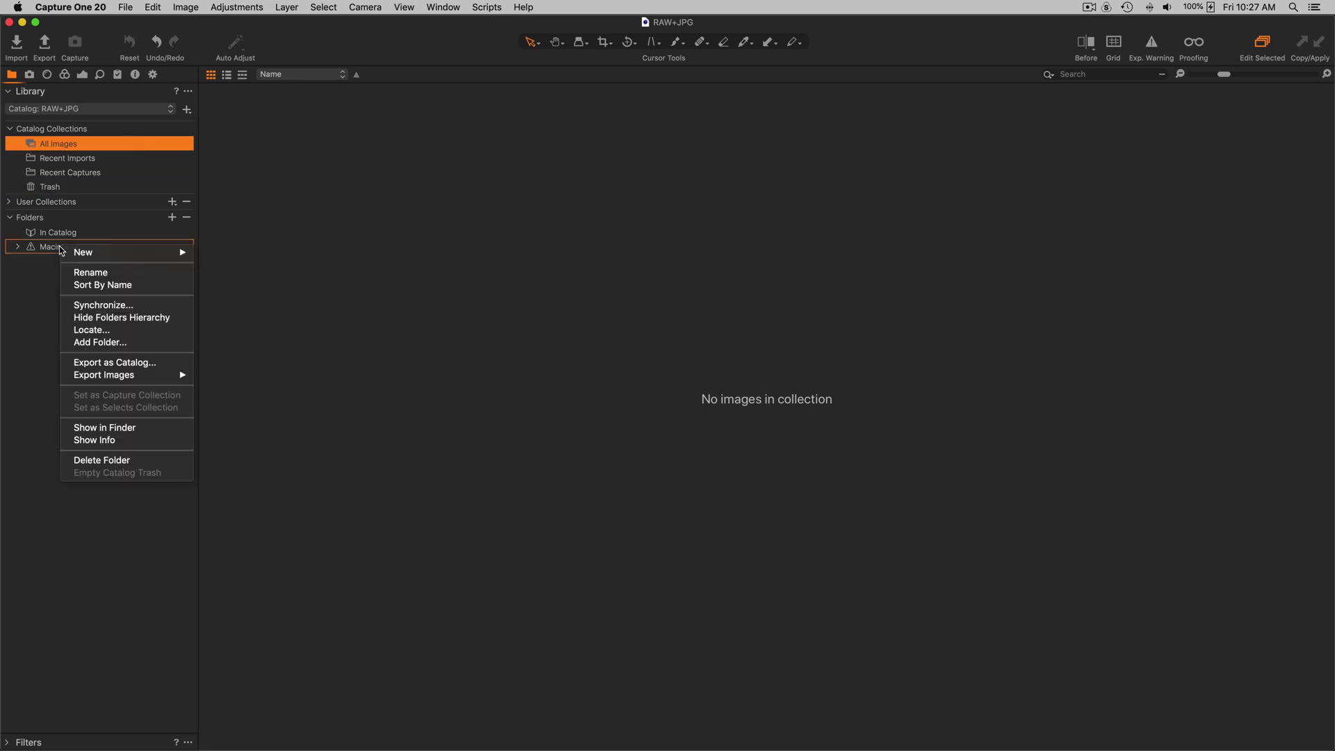
pyautogui.click(118, 460)
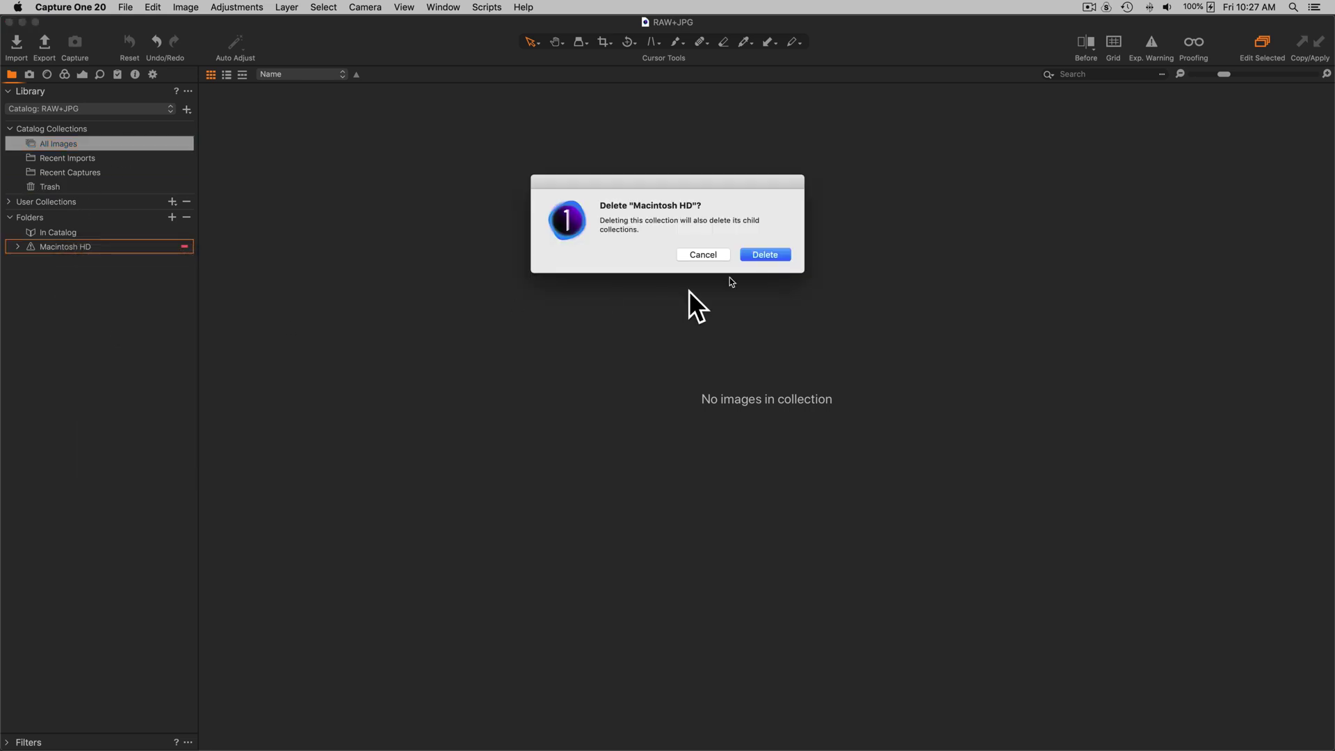
pyautogui.click(768, 257)
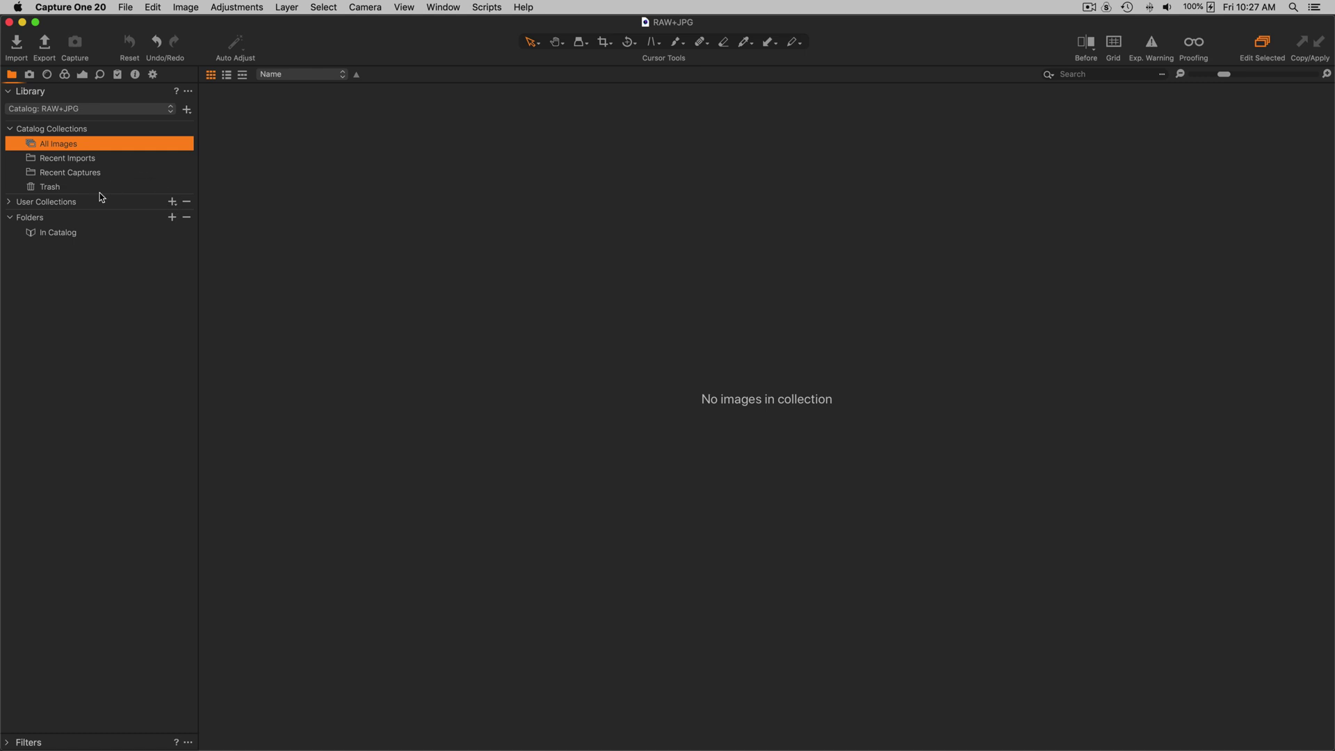
pyautogui.click(11, 203)
# Step: Hide Capture One 20, reopen Aperture and repair the library
pyautogui.press('super+h')
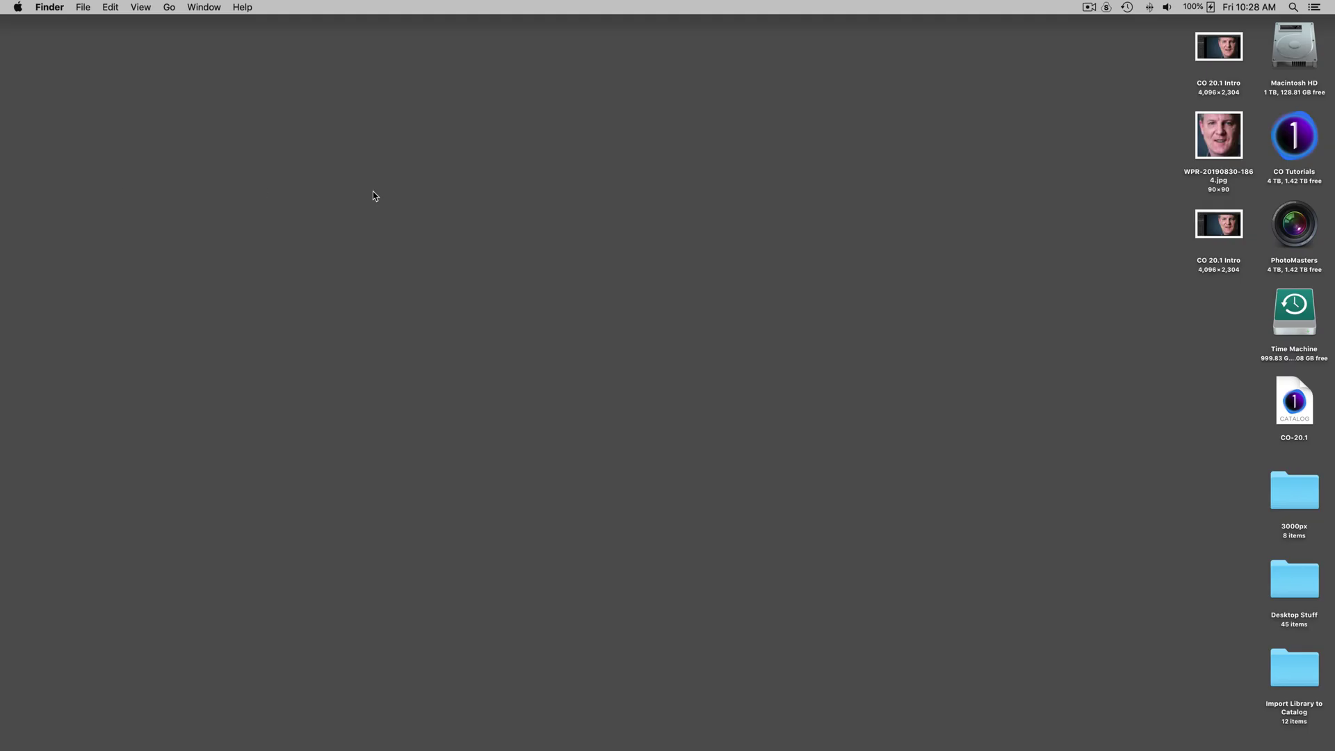
pyautogui.click(18, 7)
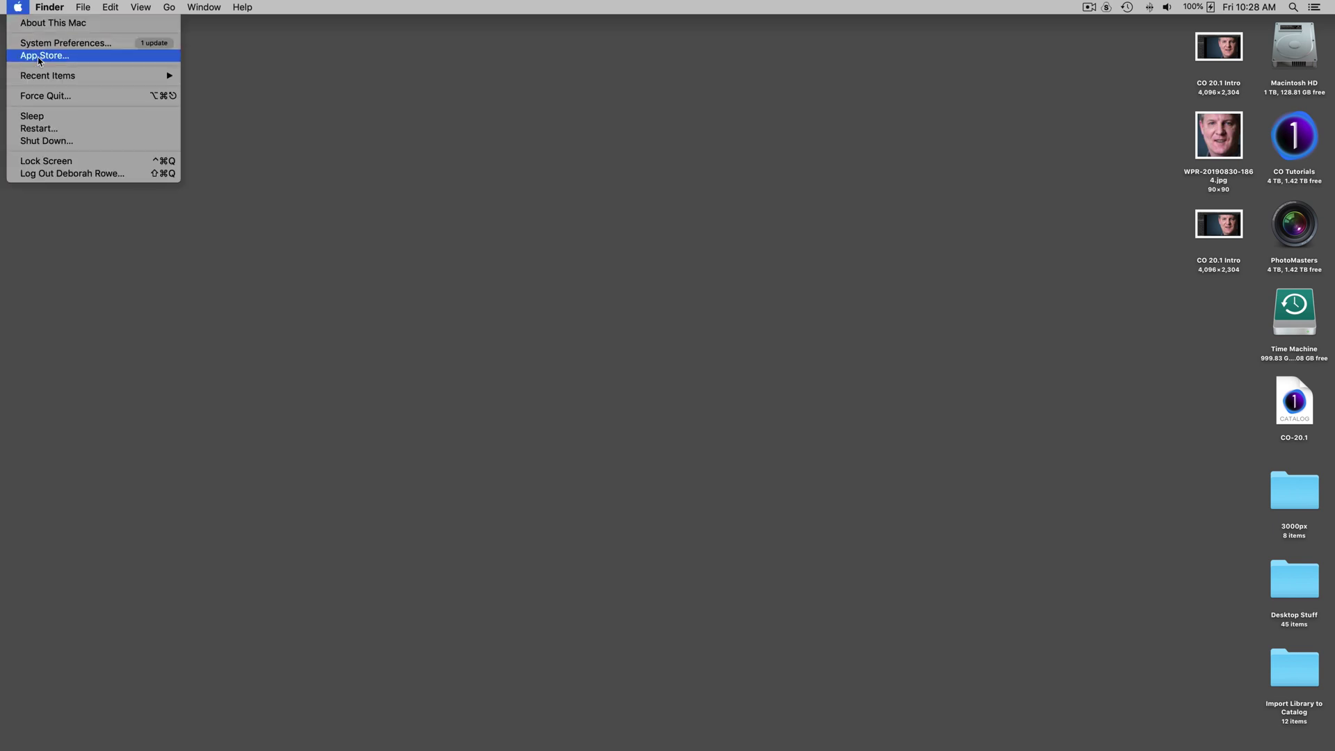
pyautogui.moveTo(49, 76)
pyautogui.click(235, 104)
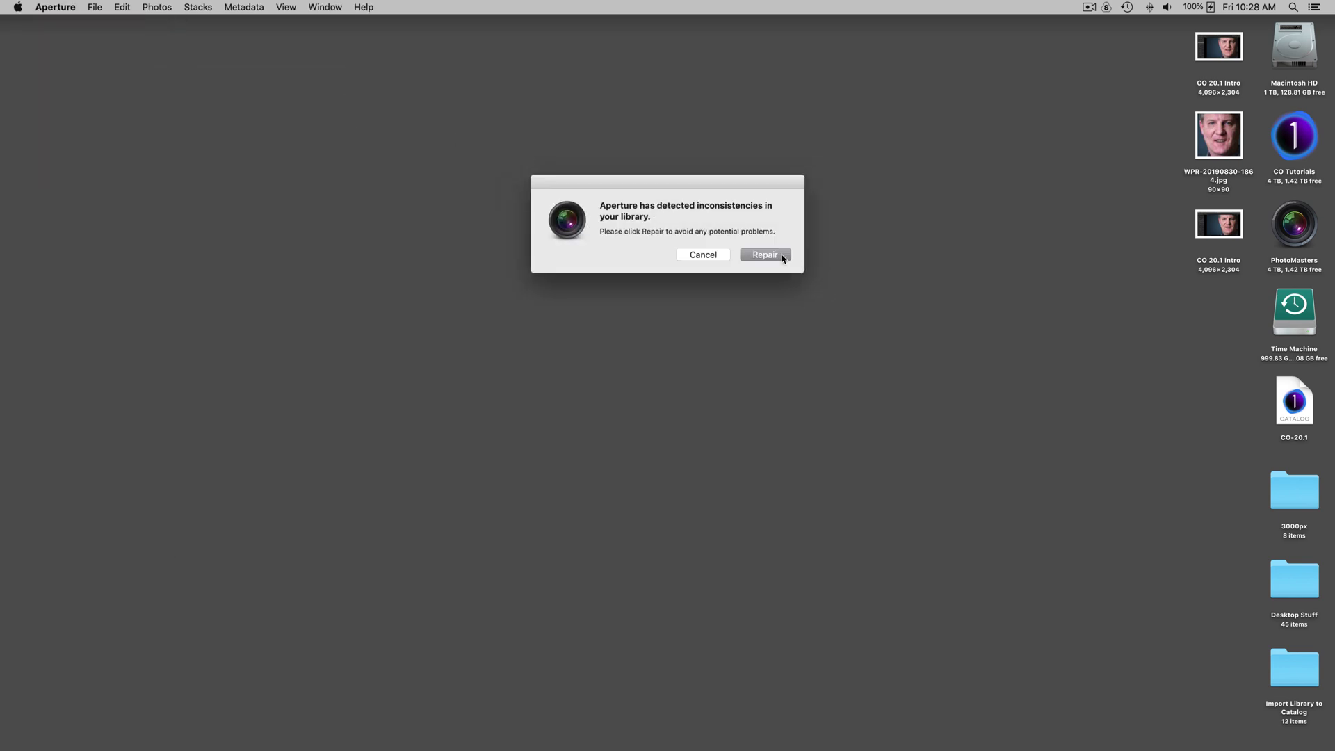
pyautogui.click(783, 256)
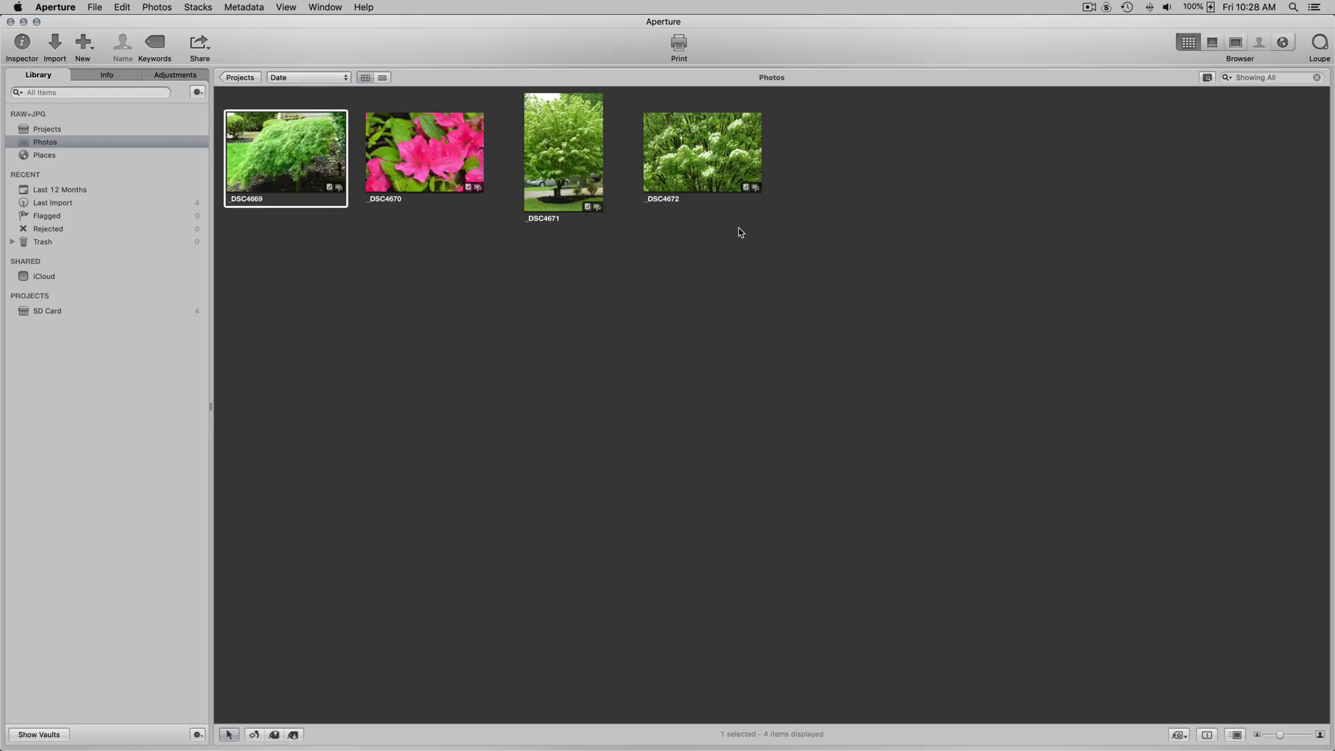
# Step: Set photos _DSC4669 and _DSC4671 to use the RAW as original and clear the selection
pyautogui.keyDown('super'); pyautogui.click(586, 163); pyautogui.keyUp('super')
pyautogui.rightClick(576, 168)
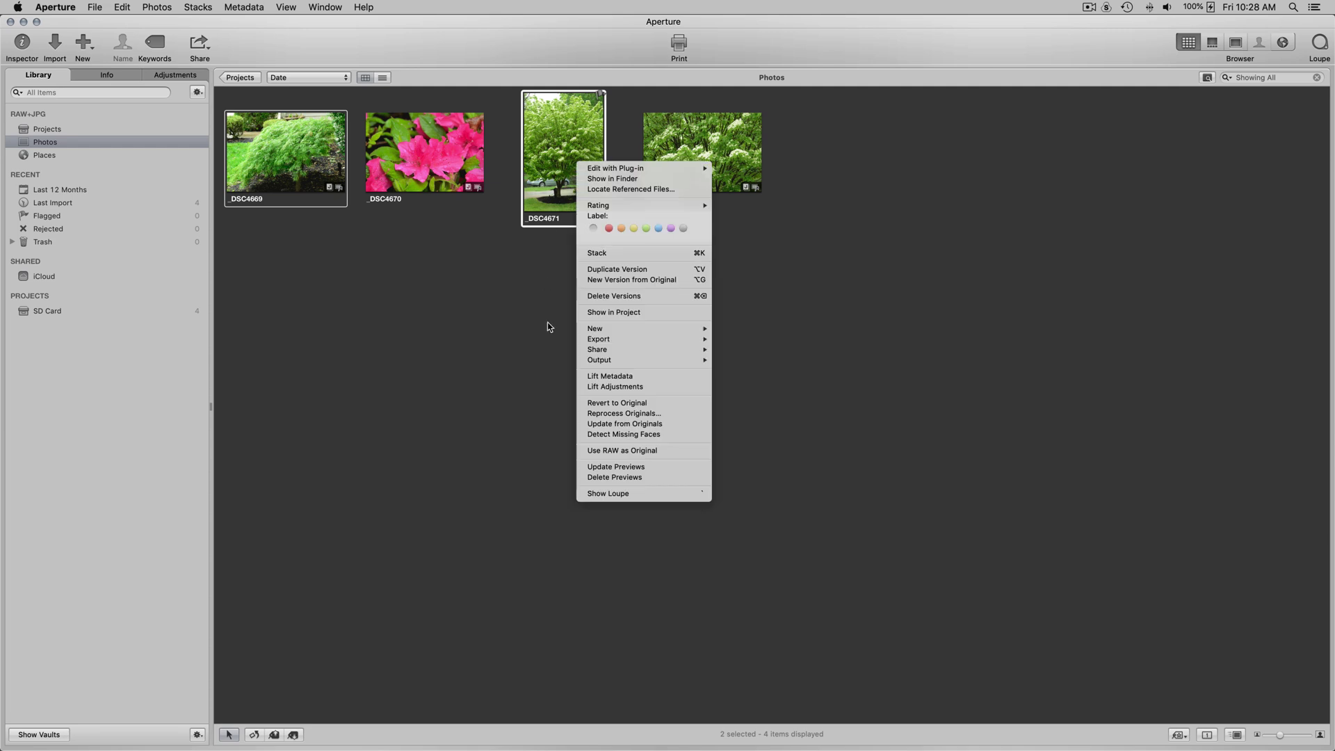
pyautogui.click(634, 451)
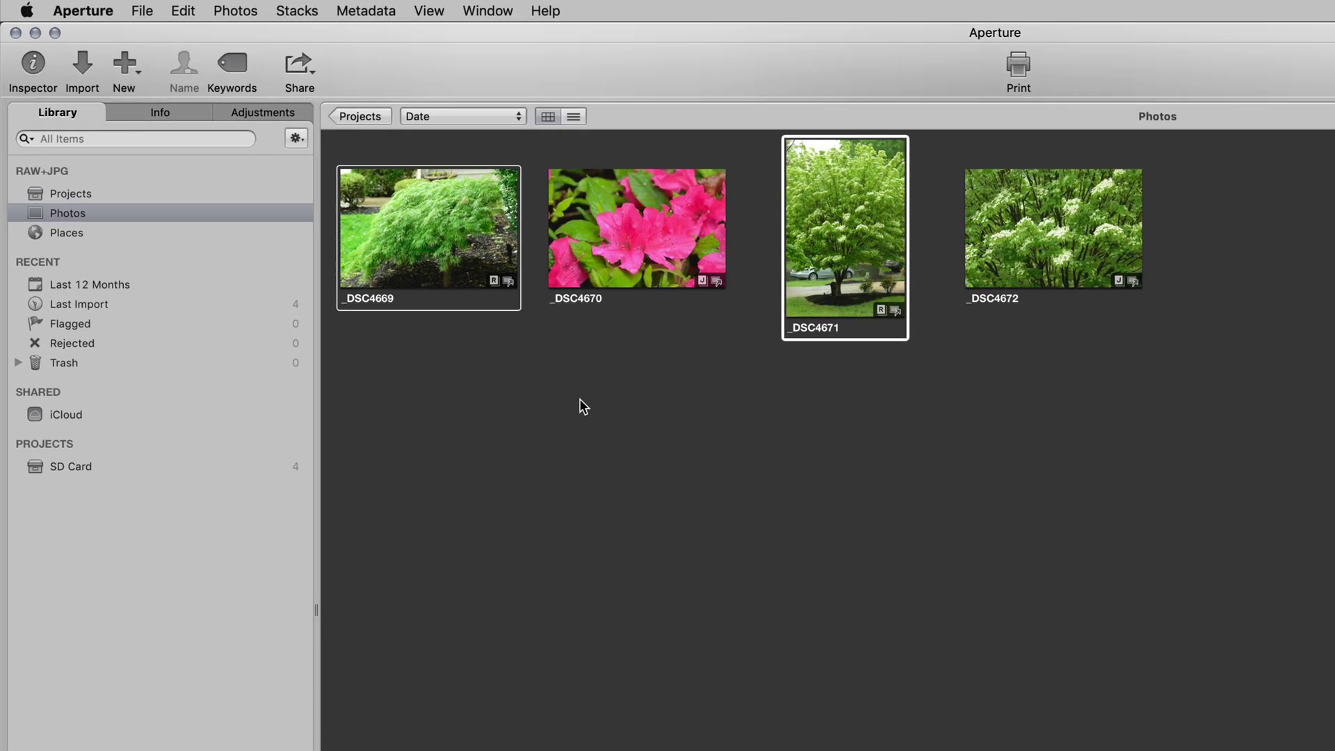
pyautogui.click(583, 406)
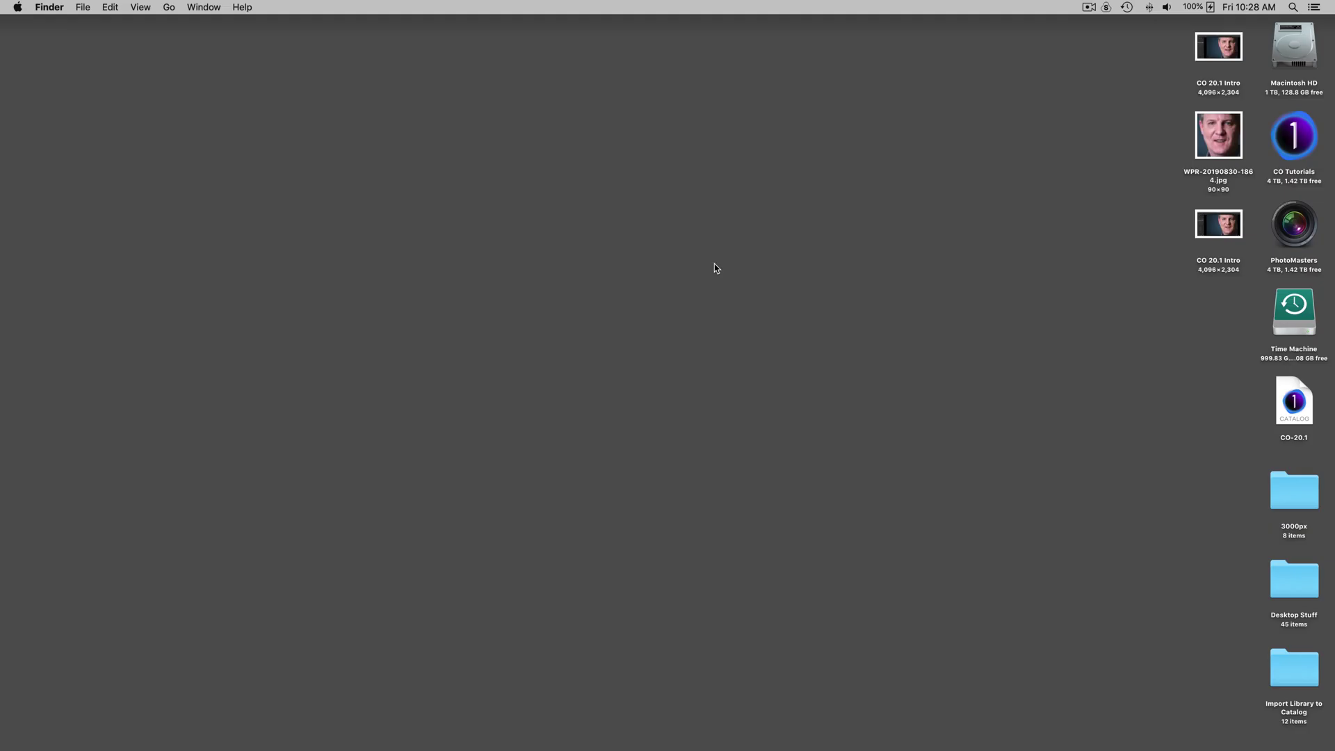
# Step: Switch back to Capture One 20 with the emptied RAW+JPG catalog
pyautogui.click(18, 8)
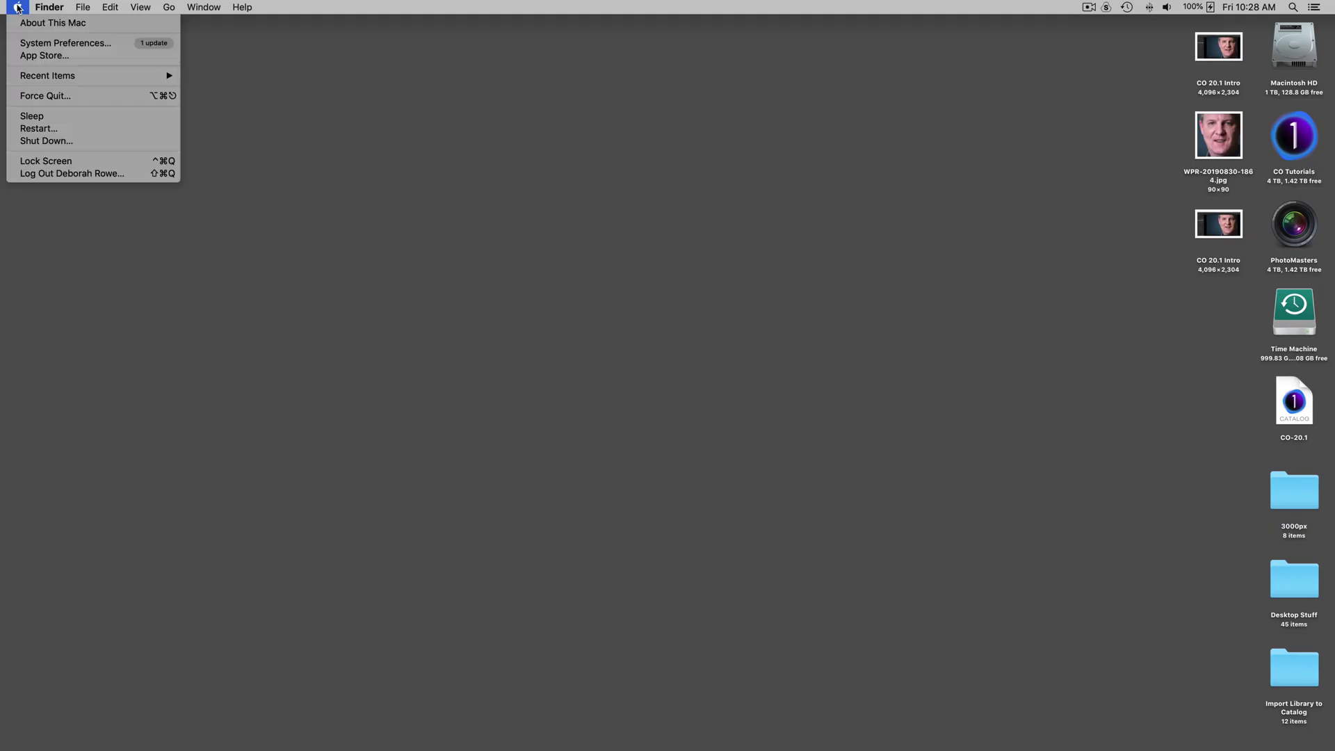
pyautogui.moveTo(57, 77)
pyautogui.click(280, 115)
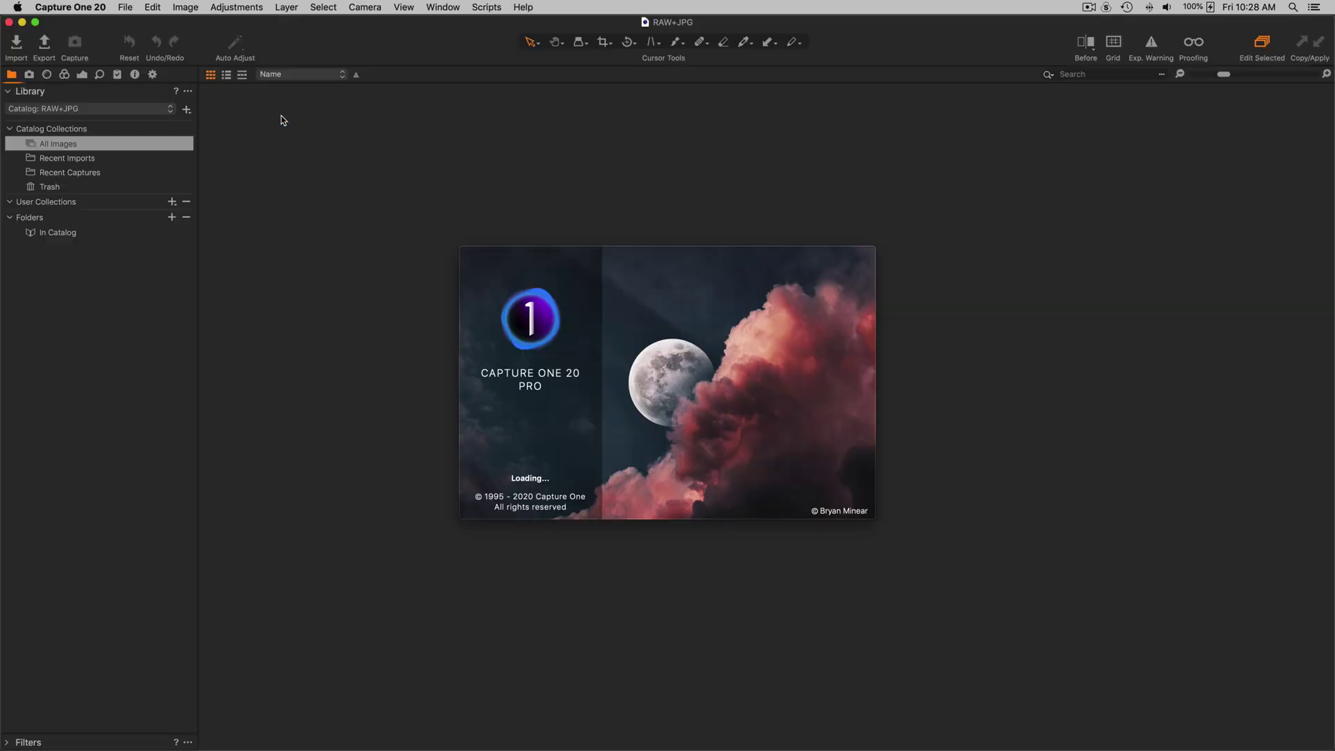
# Step: Import the RAW+JPG Aperture library with its mixed RAW and JPEG originals into the emptied catalog, and dismiss the import summary
pyautogui.click(125, 8)
pyautogui.moveTo(170, 106)
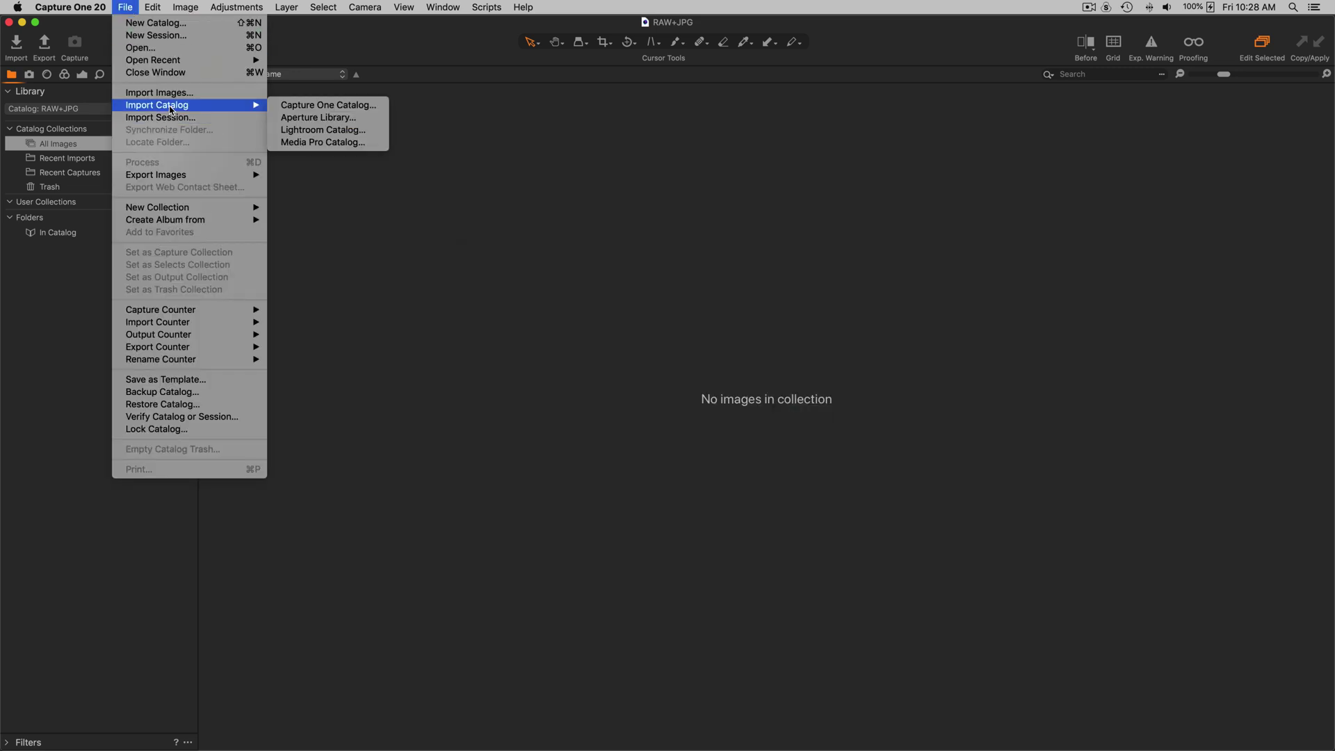
pyautogui.click(299, 117)
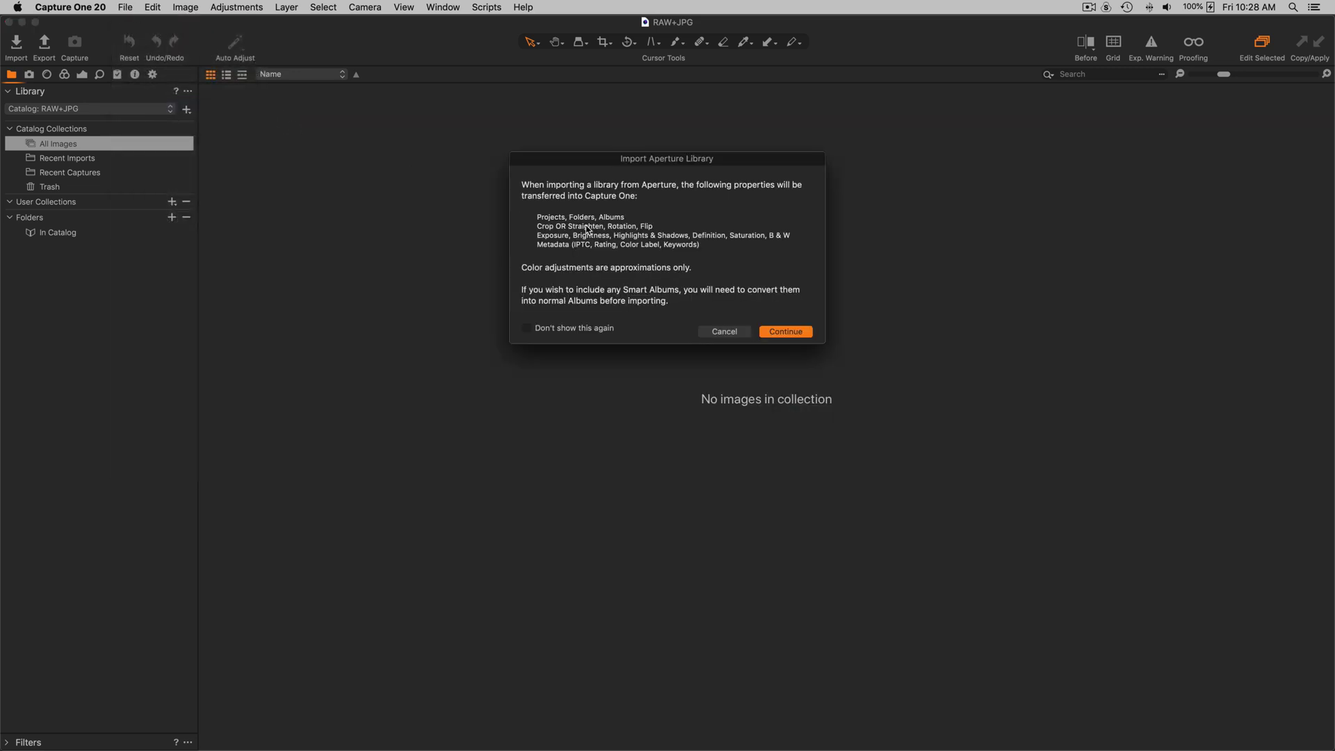
pyautogui.click(803, 332)
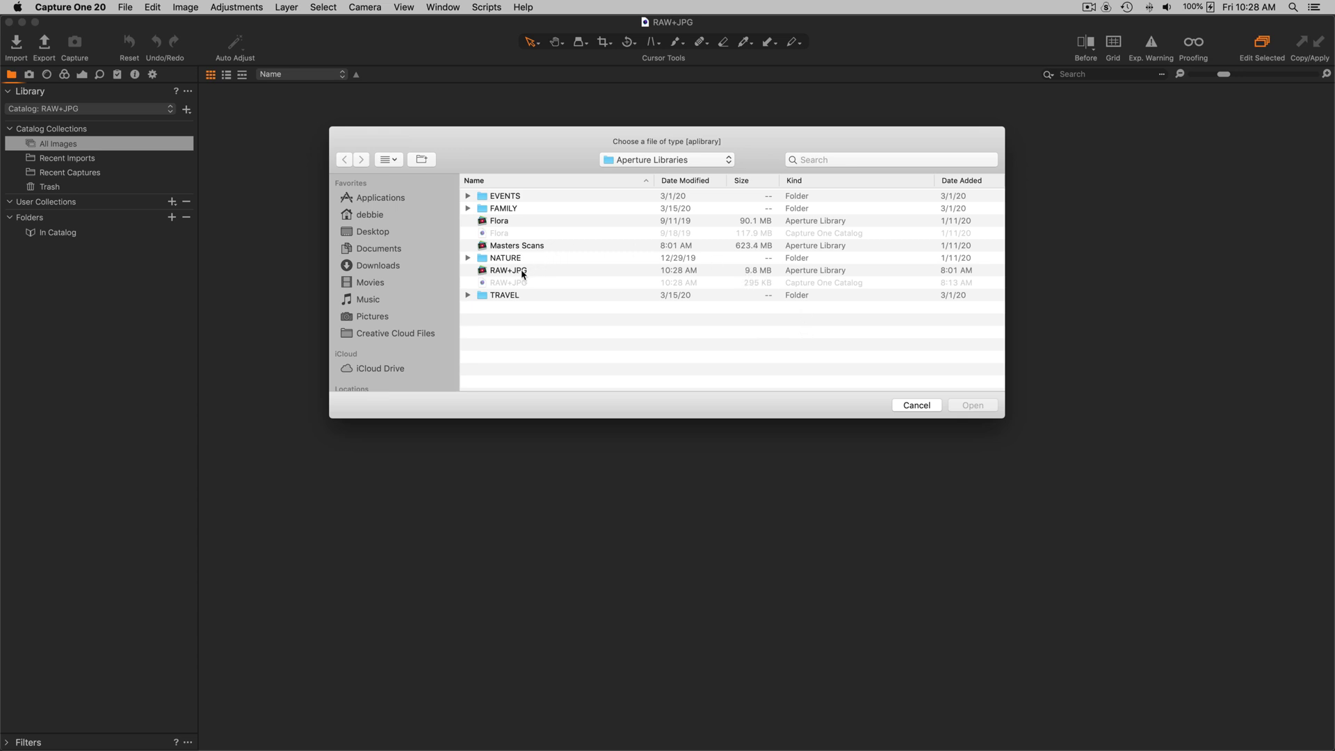
pyautogui.click(525, 272)
pyautogui.click(972, 406)
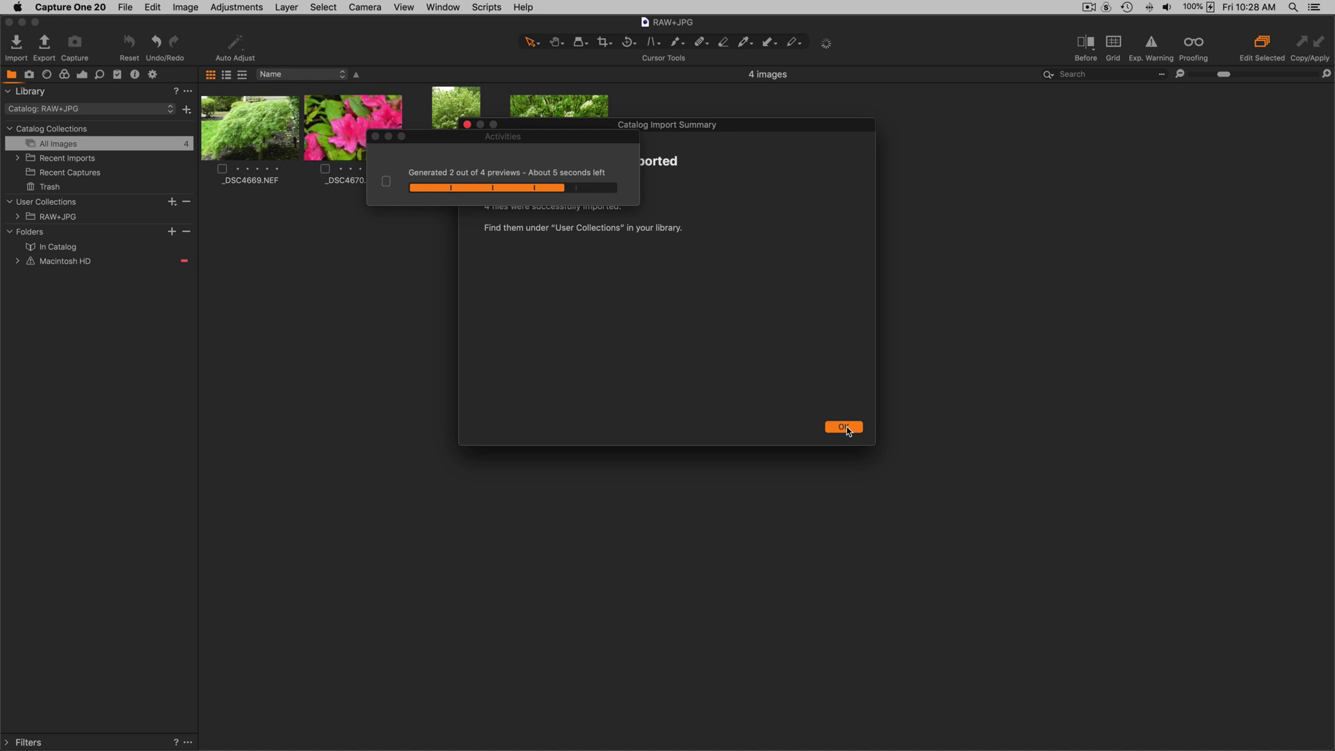
pyautogui.click(846, 427)
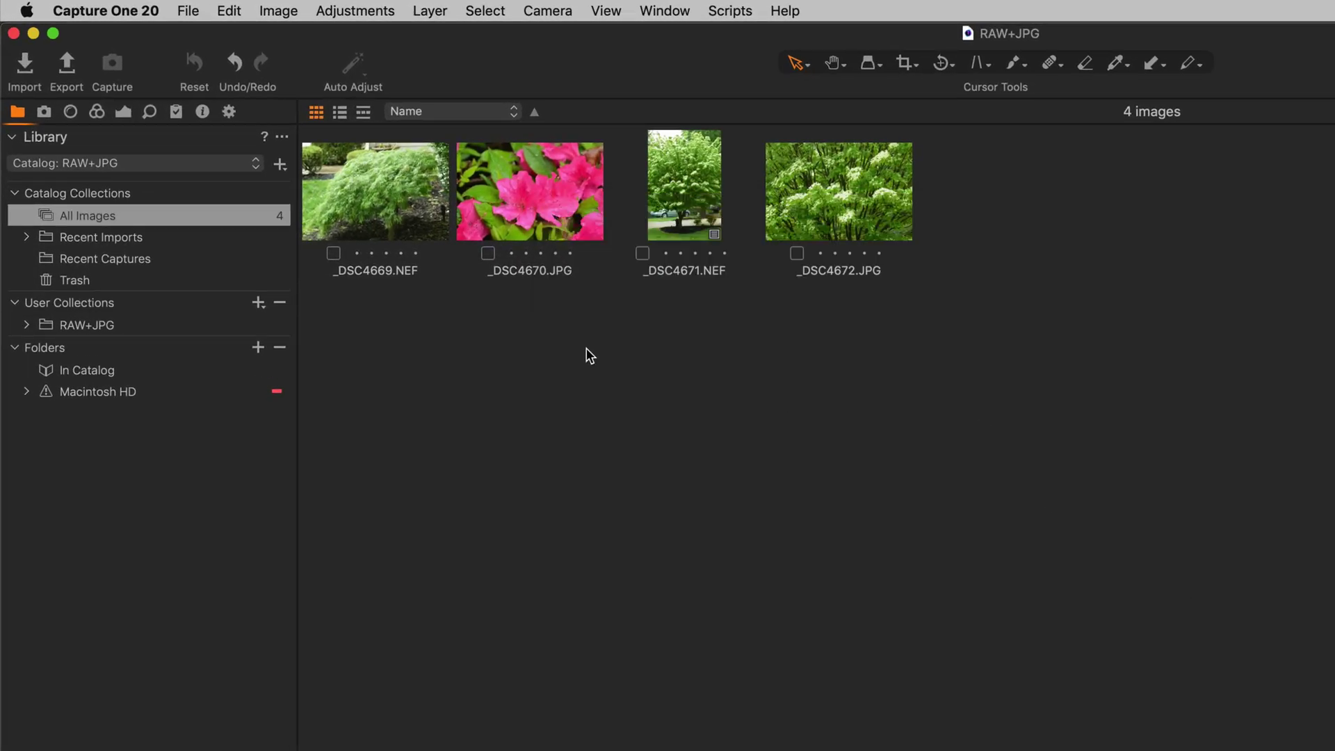
# Step: Check the file type of each of the four imported photos and clear the selection
pyautogui.click(396, 210)
pyautogui.click(524, 193)
pyautogui.click(678, 196)
pyautogui.click(813, 201)
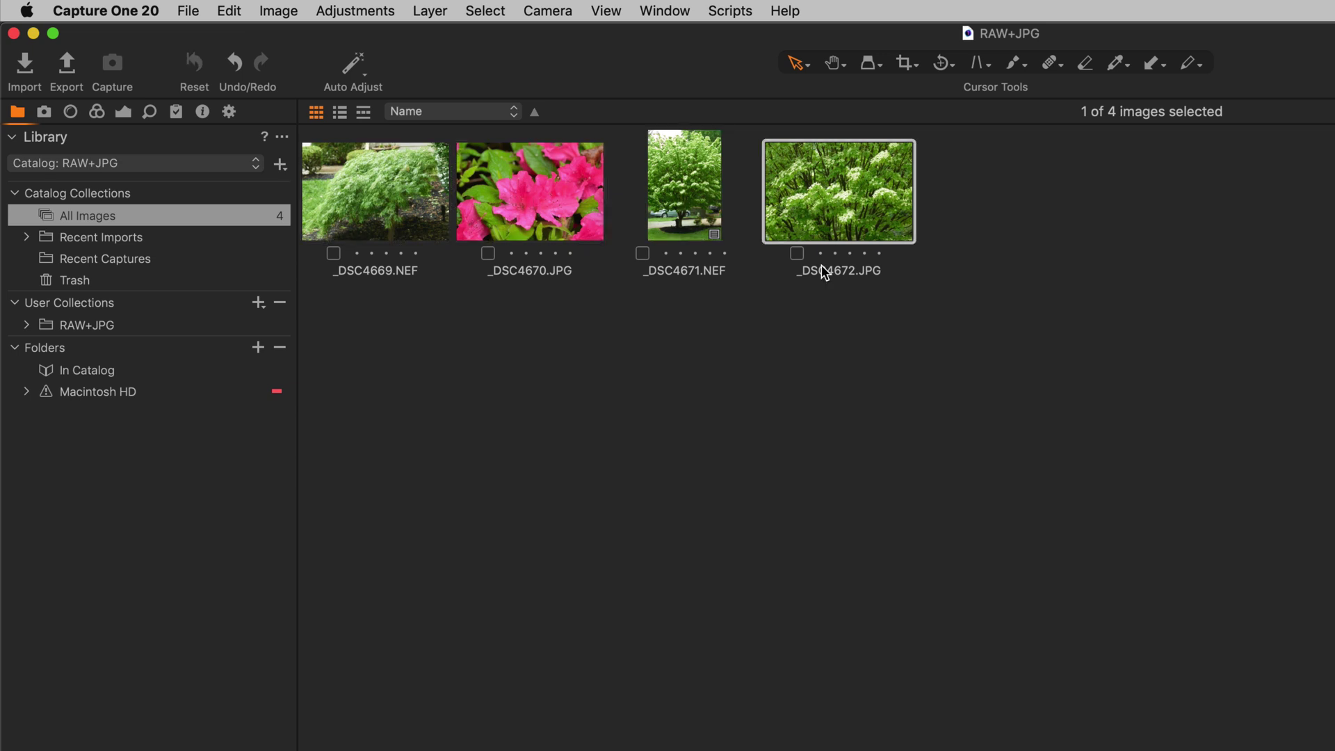
pyautogui.click(825, 318)
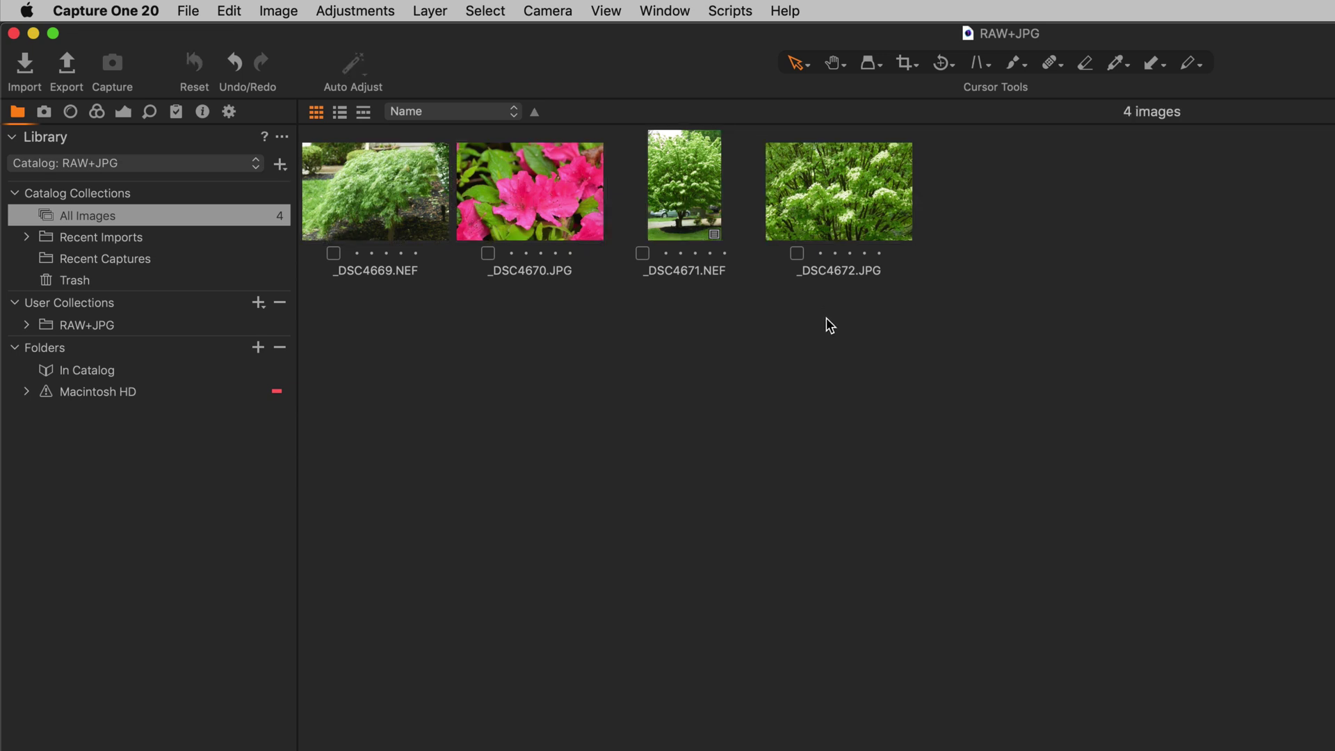